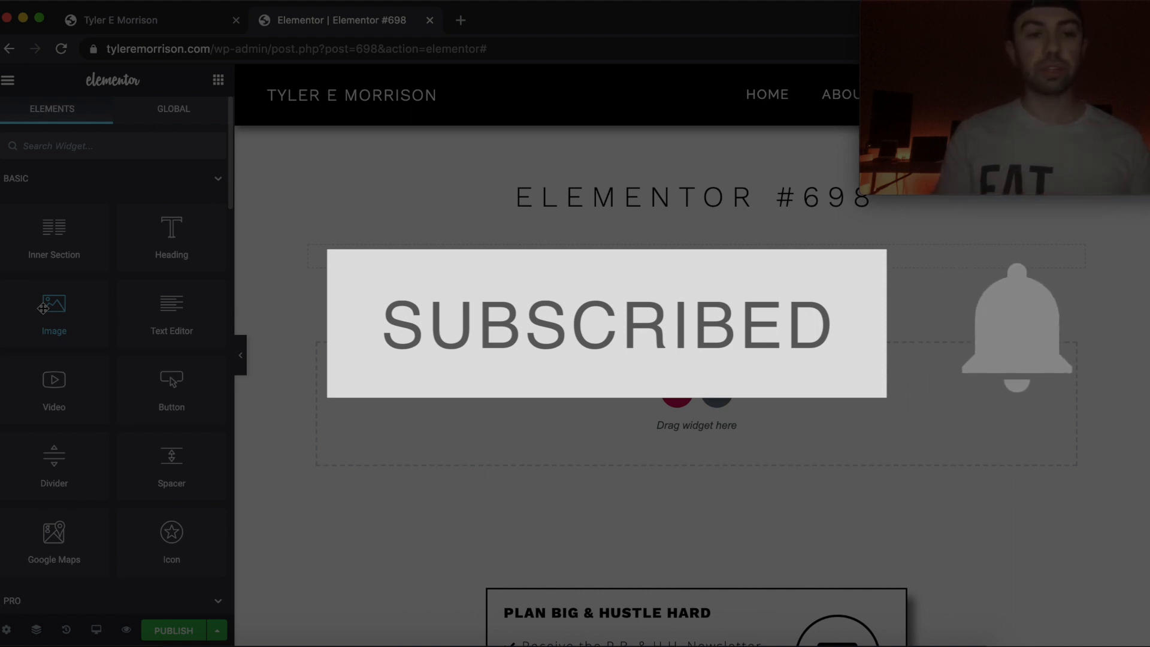
Add an Image widget with the portrait photo to the page's empty section.
left_click_drag(43, 308, 636, 394)
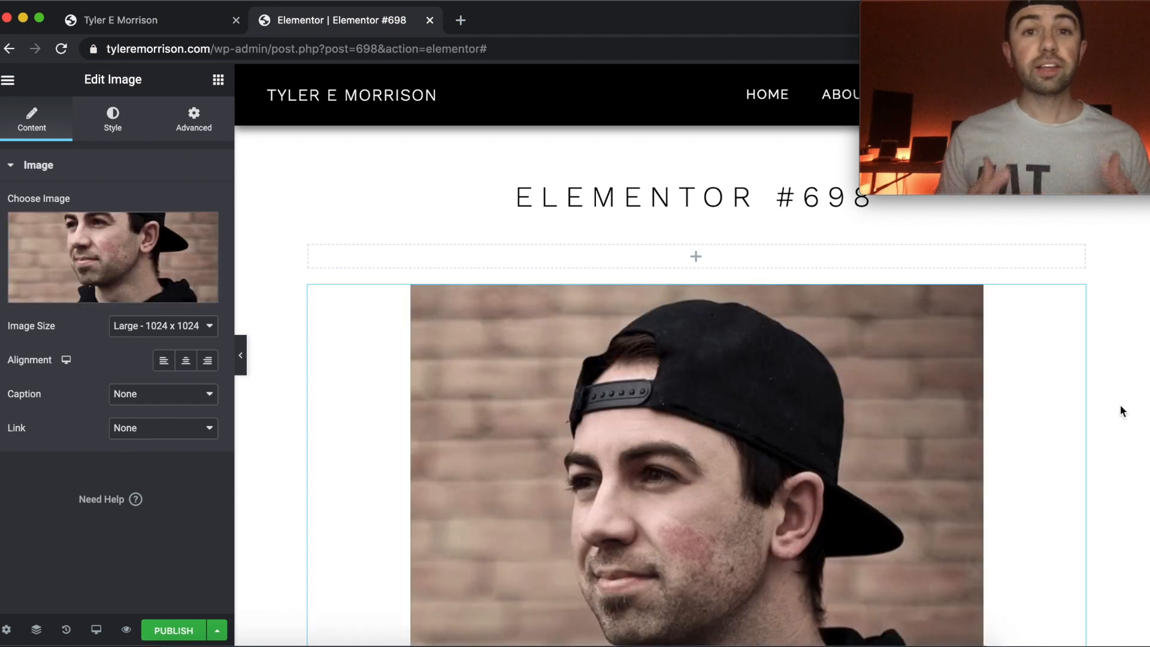
scroll(1121, 406, "down", 5)
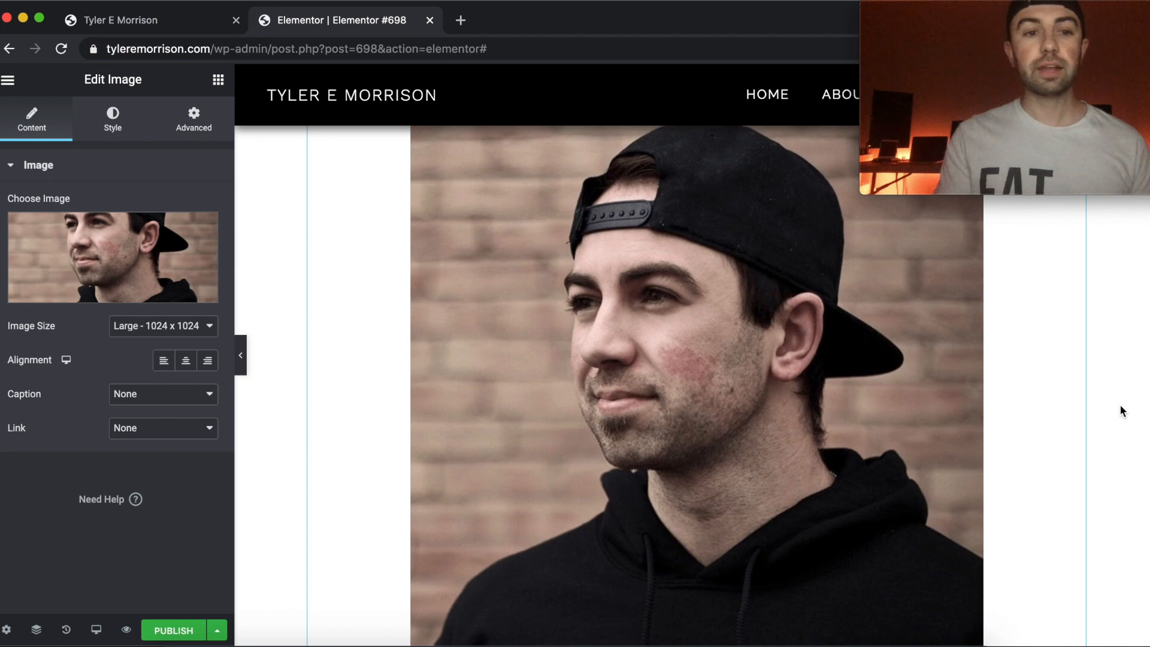
scroll(1120, 406, "up", 2)
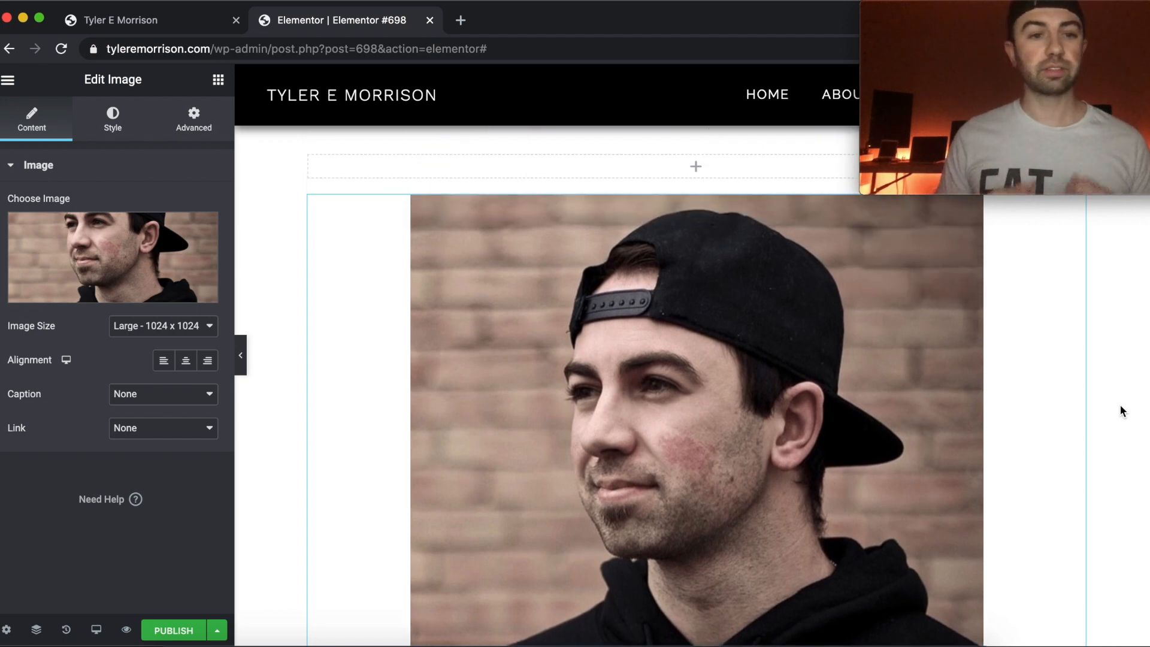
Try the Medium - 300 x 300 image size on the photo and return it to Large - 1024 x 1024.
left_click(194, 327)
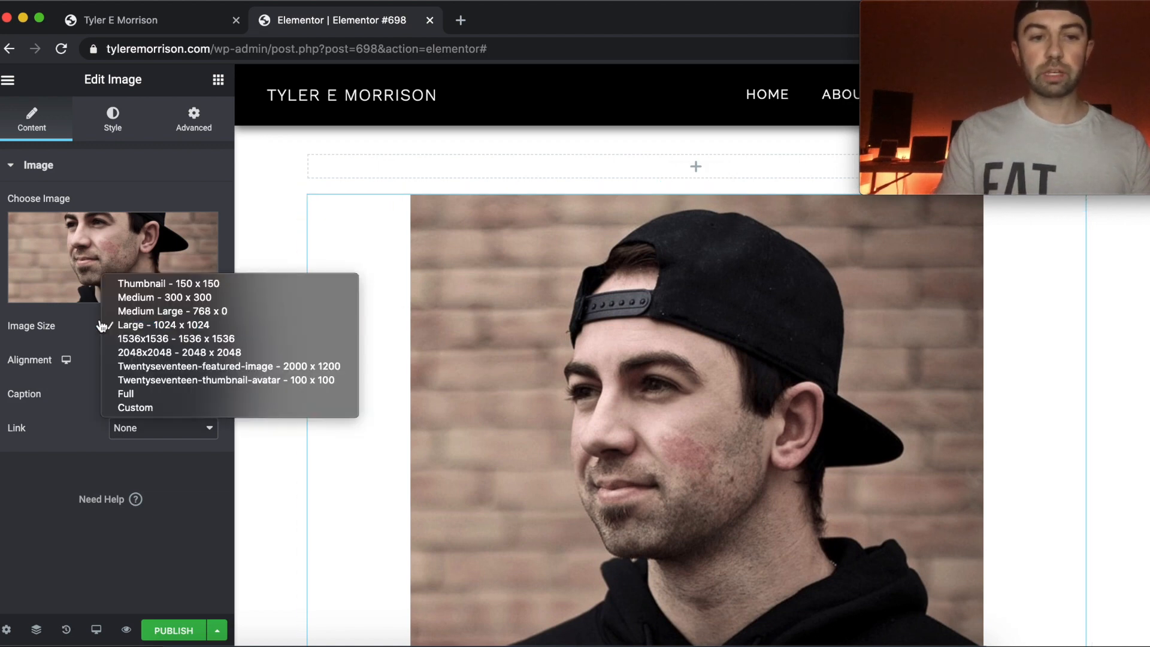
left_click(129, 298)
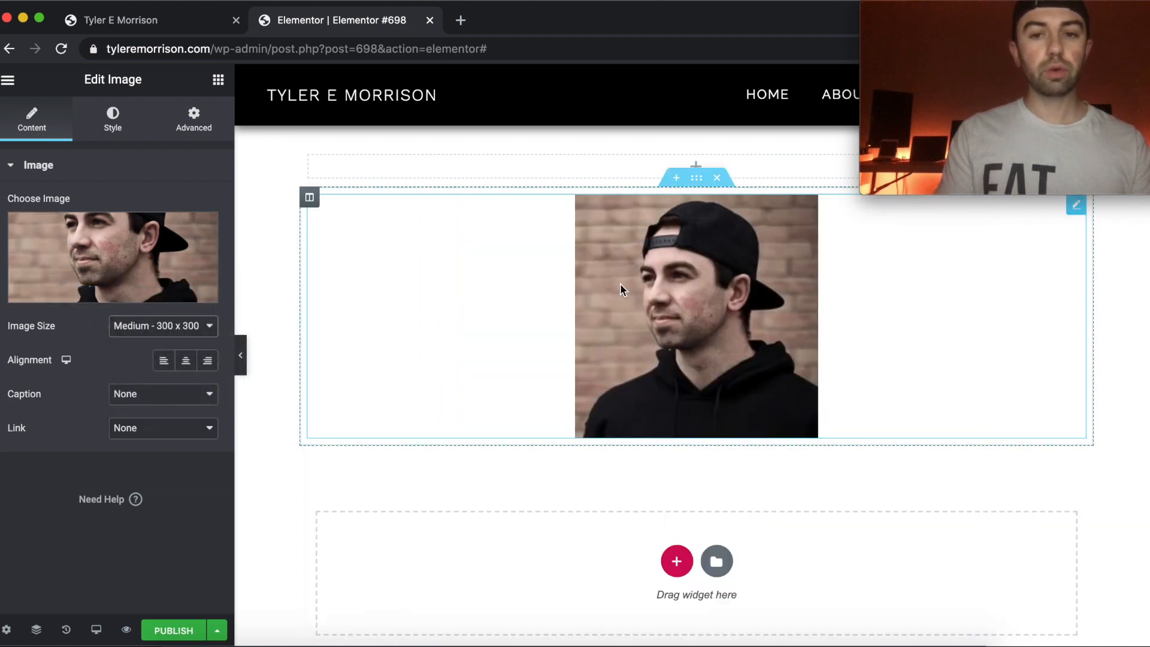
scroll(621, 285, "right", 3)
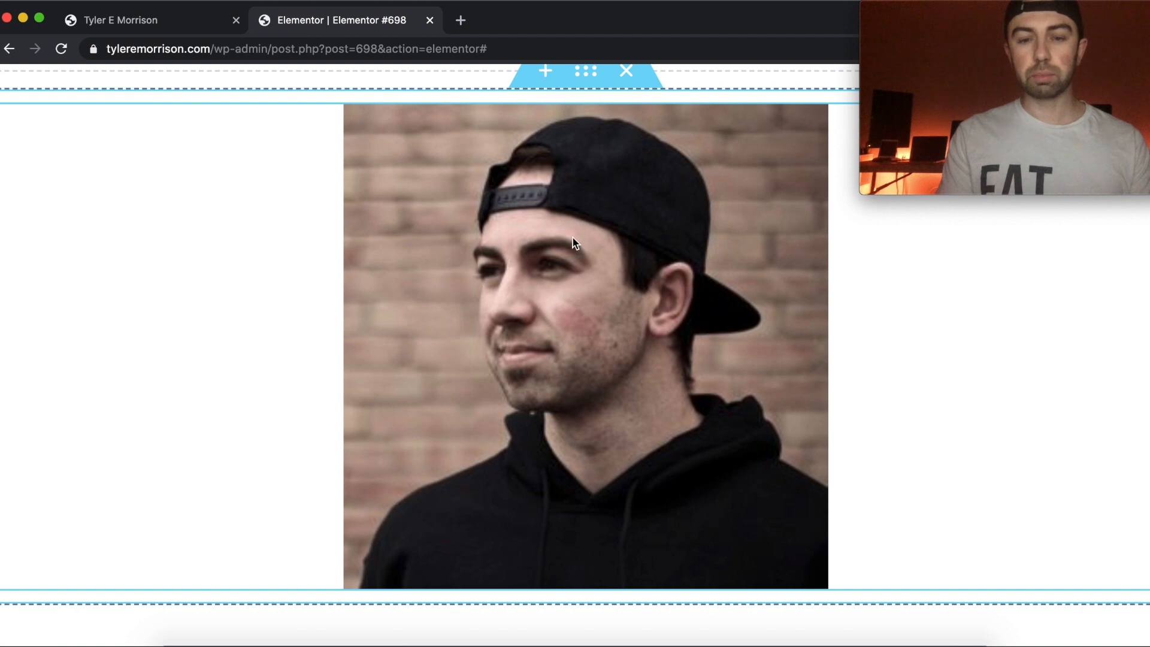
scroll(597, 277, "down", 3)
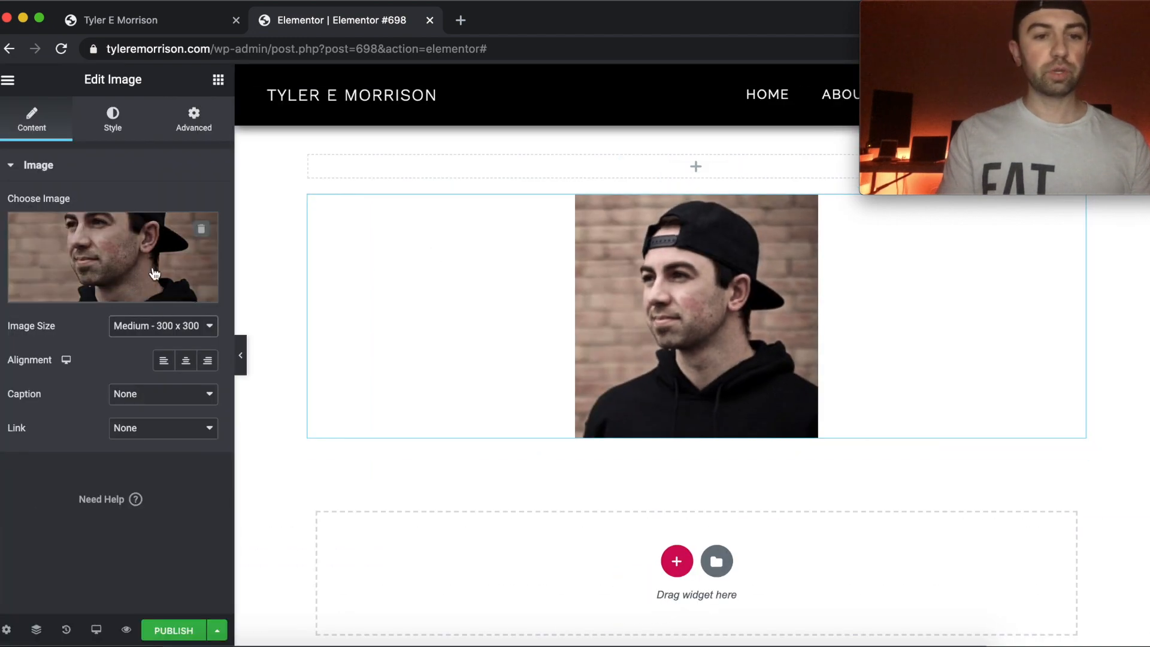
left_click(170, 324)
left_click(169, 352)
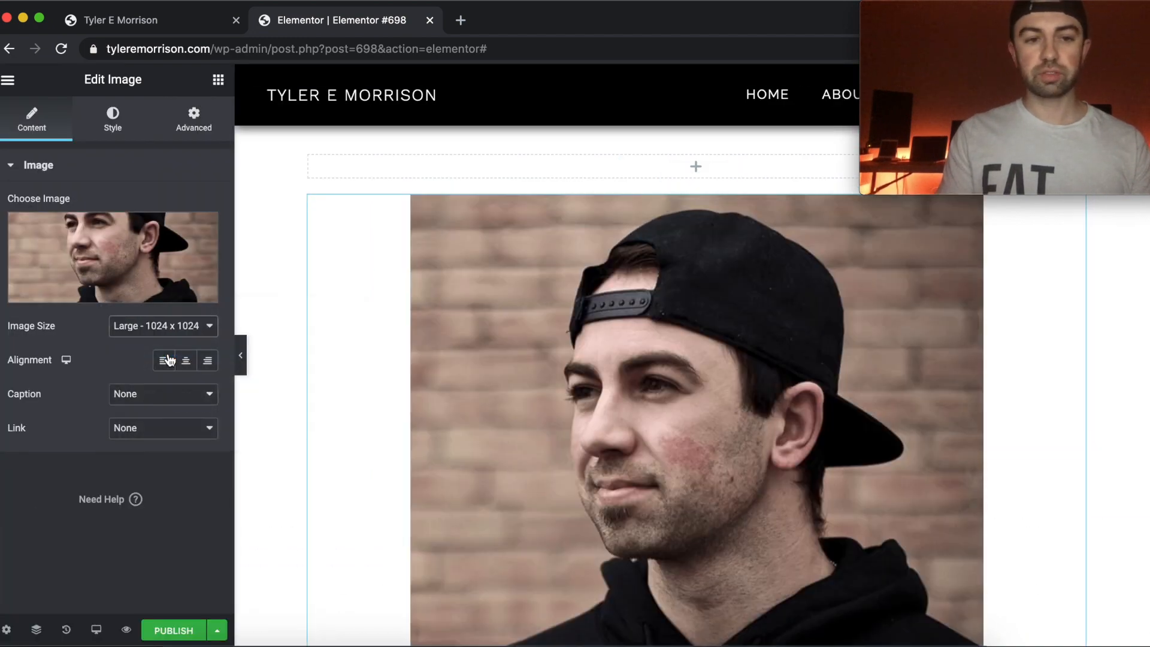
Set the image's width to 300 px in its style settings and inspect the photo's sharpness.
left_click(113, 120)
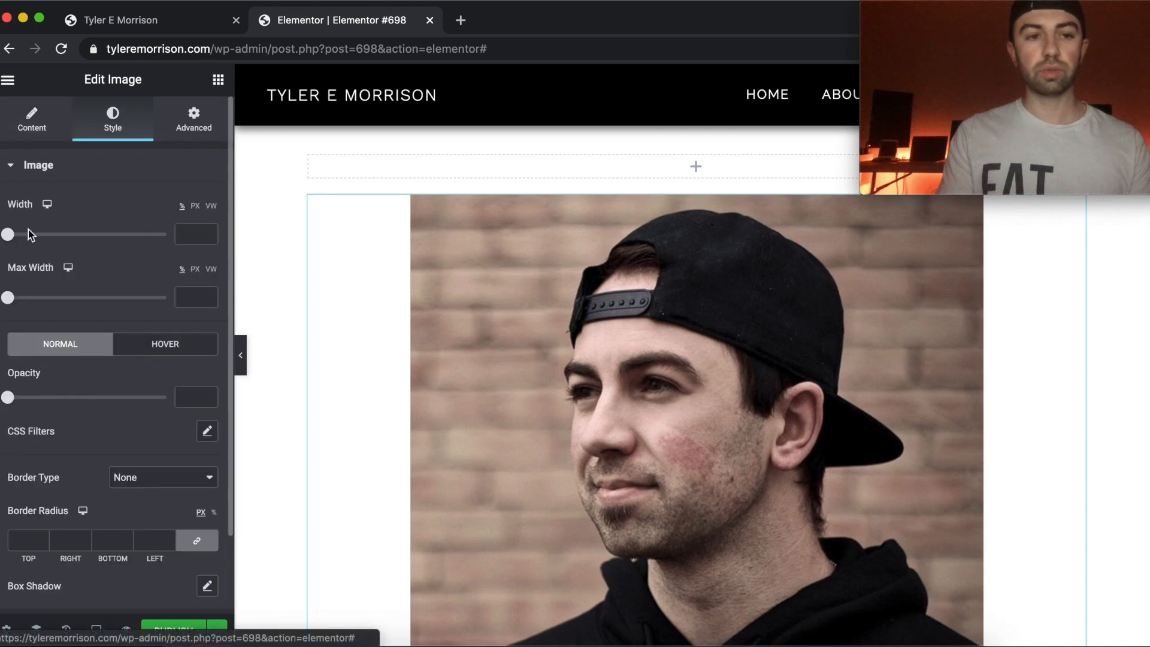
left_click_drag(8, 235, 43, 234)
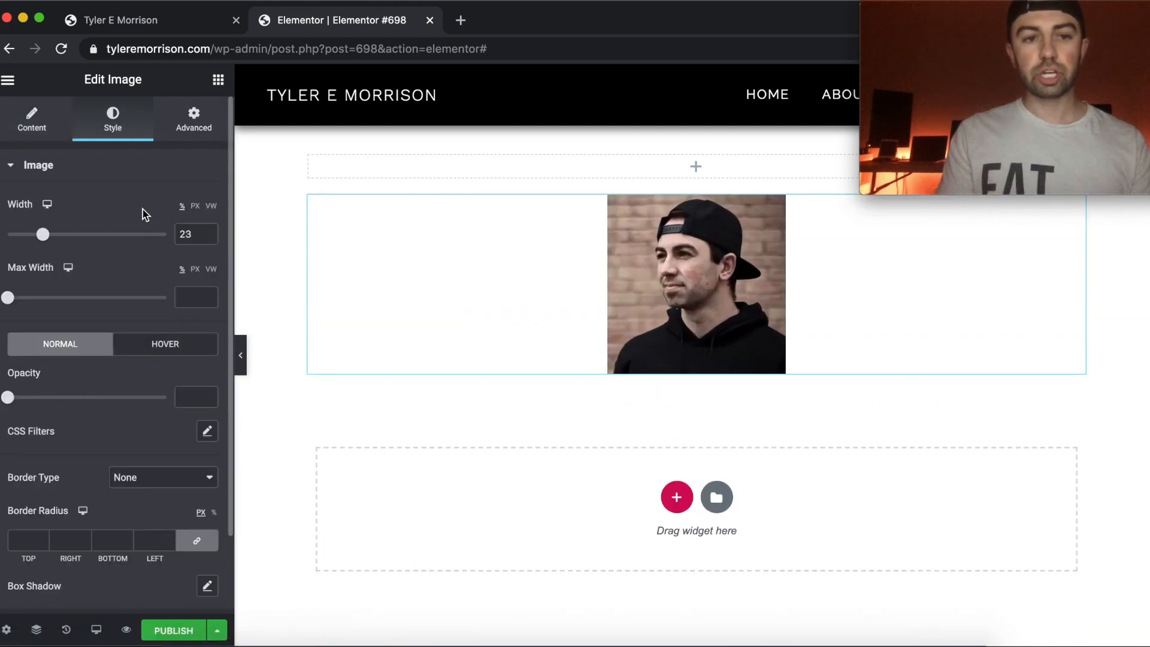
left_click(195, 206)
double_click(194, 232)
type("300")
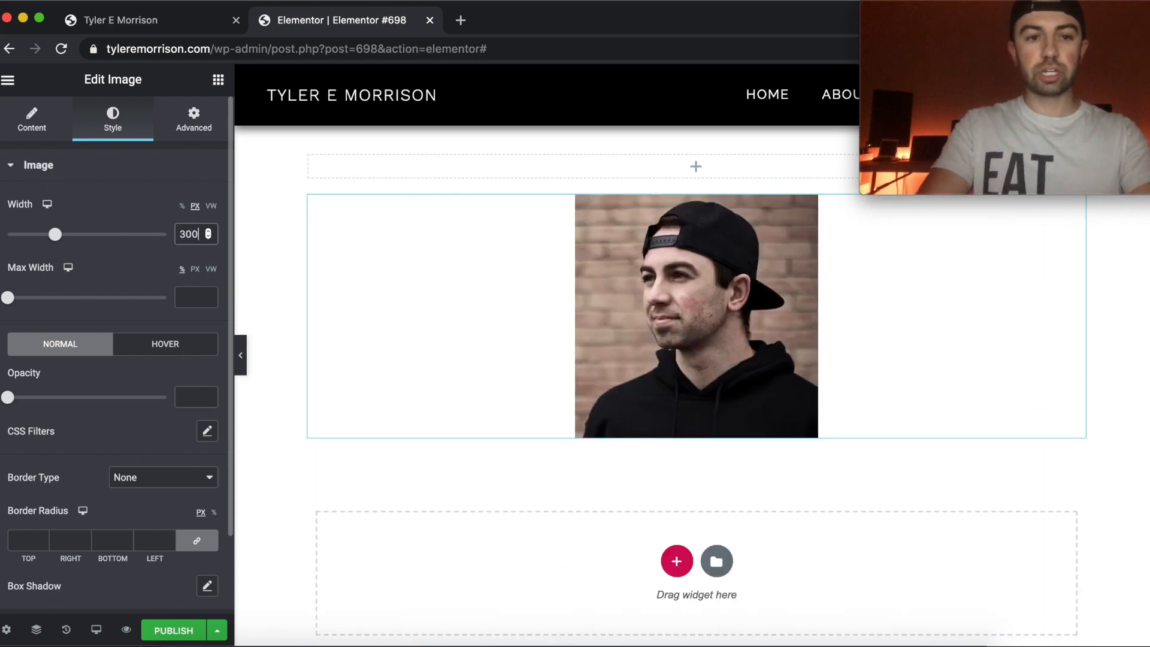
scroll(787, 307, "up", 5)
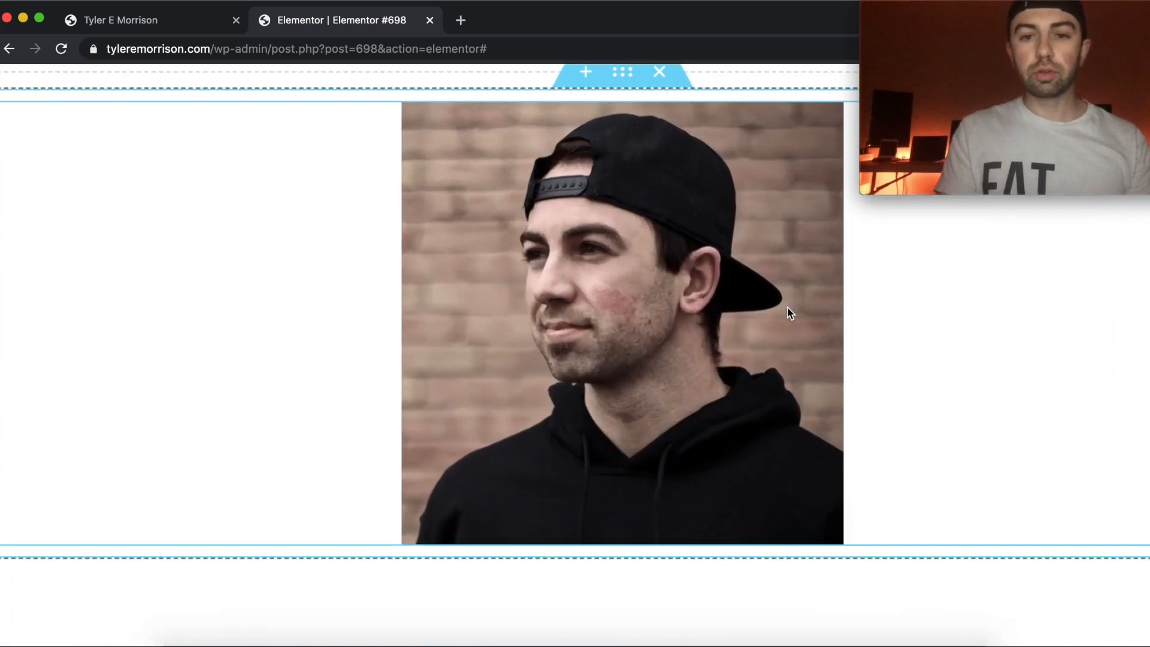
scroll(787, 306, "up", 3)
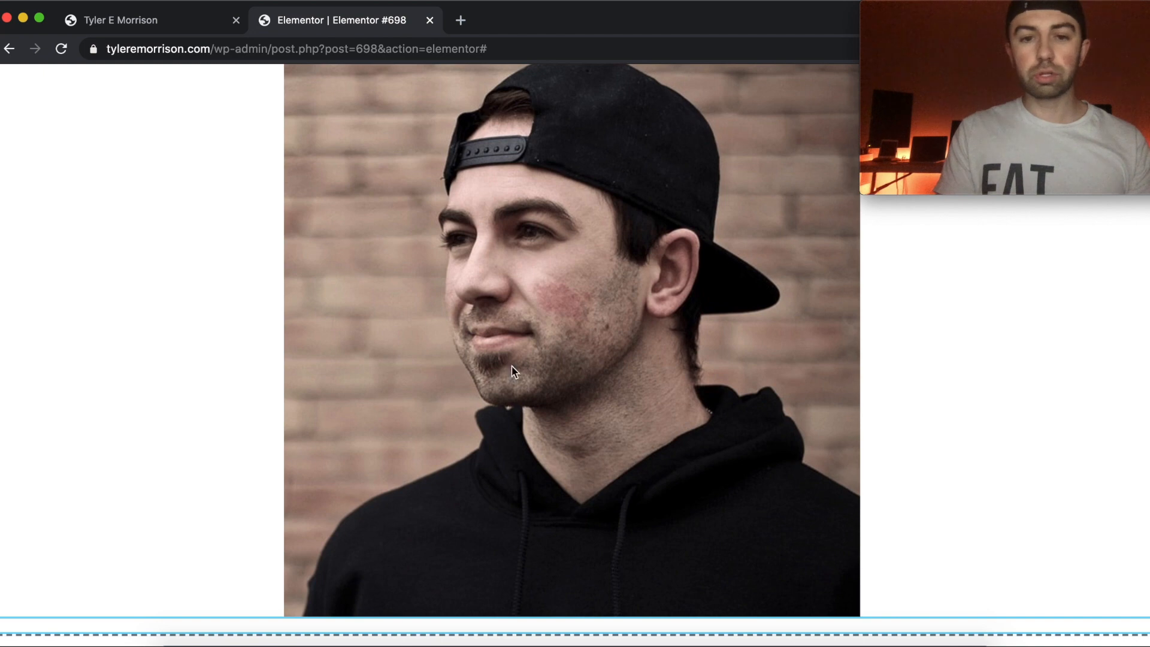
scroll(514, 165, "down", 8)
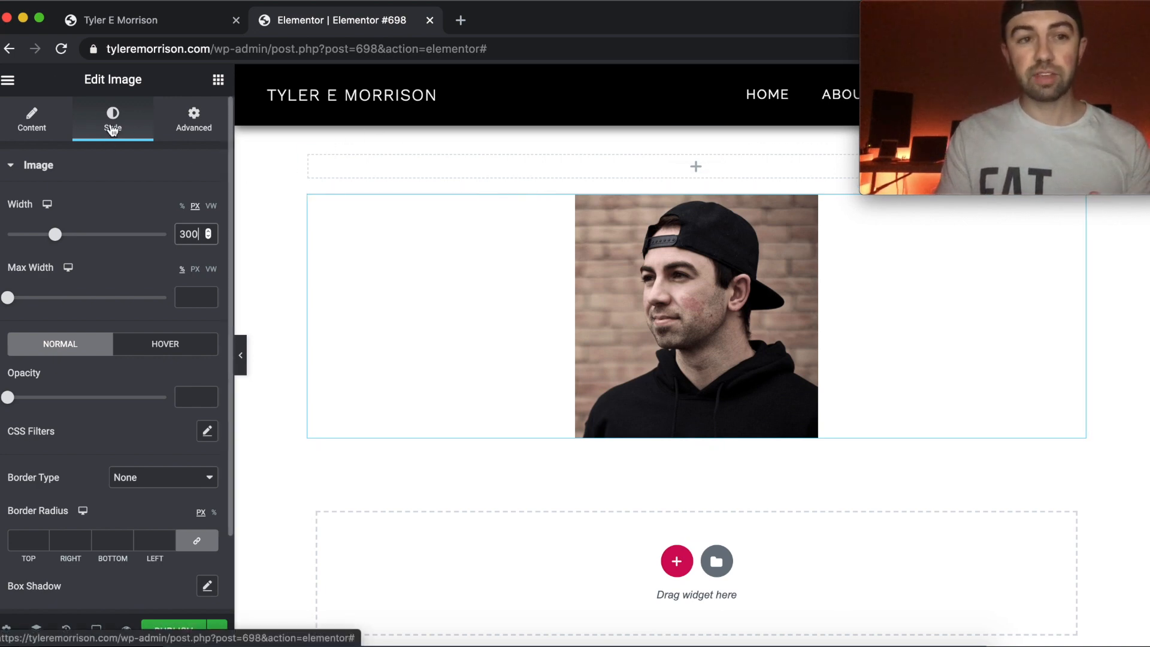
Try left and right alignment for the image and set it to Center.
left_click(32, 120)
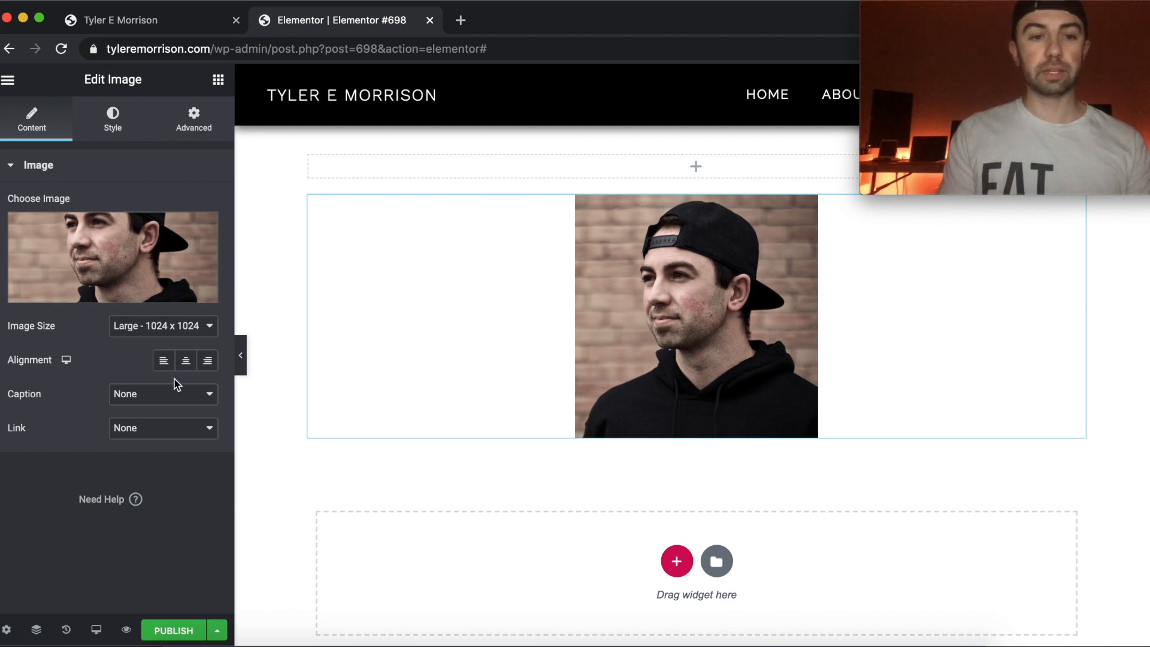
left_click(163, 367)
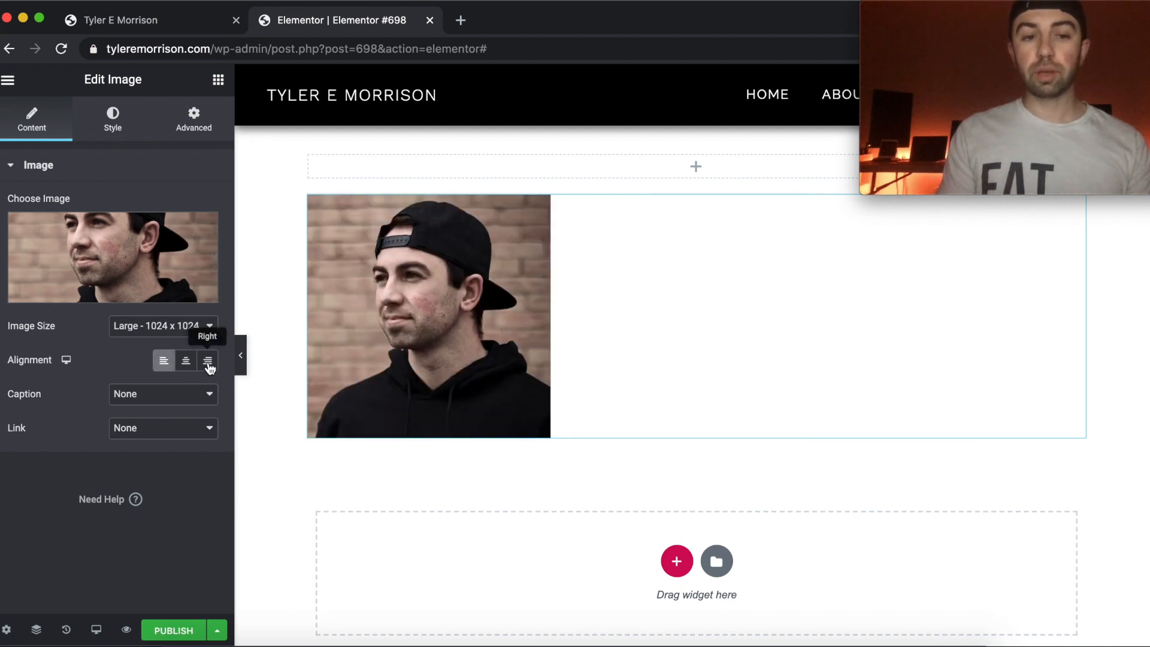
left_click(208, 367)
left_click(187, 362)
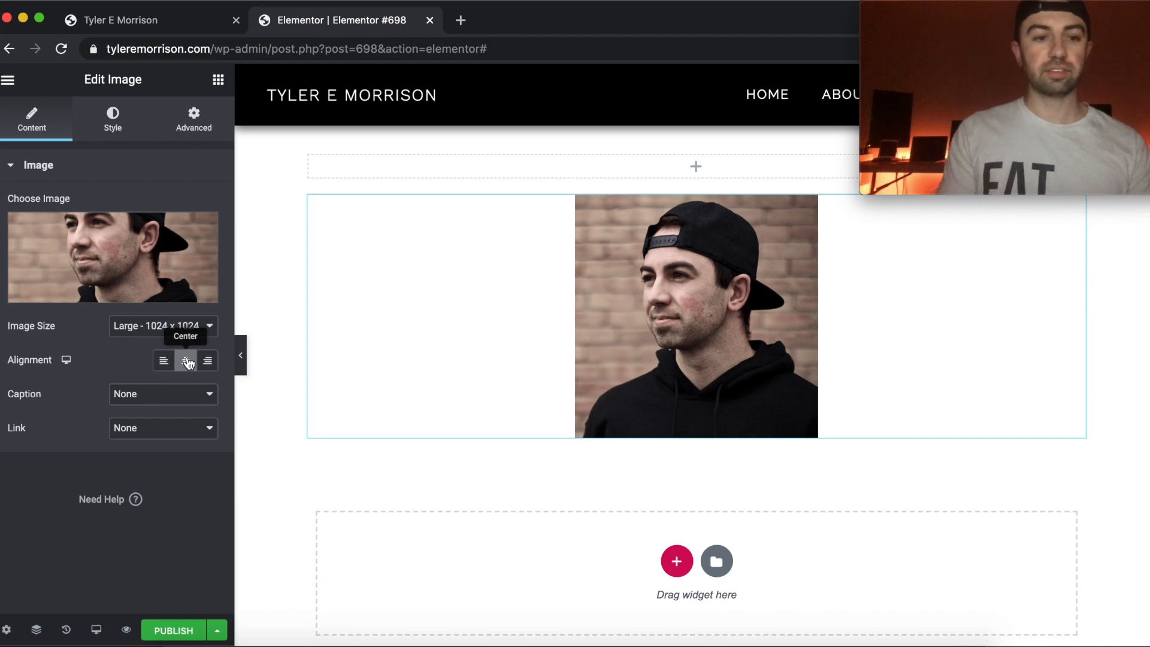
Try the custom caption "Hello World" under the image and set the caption back to None.
left_click(172, 401)
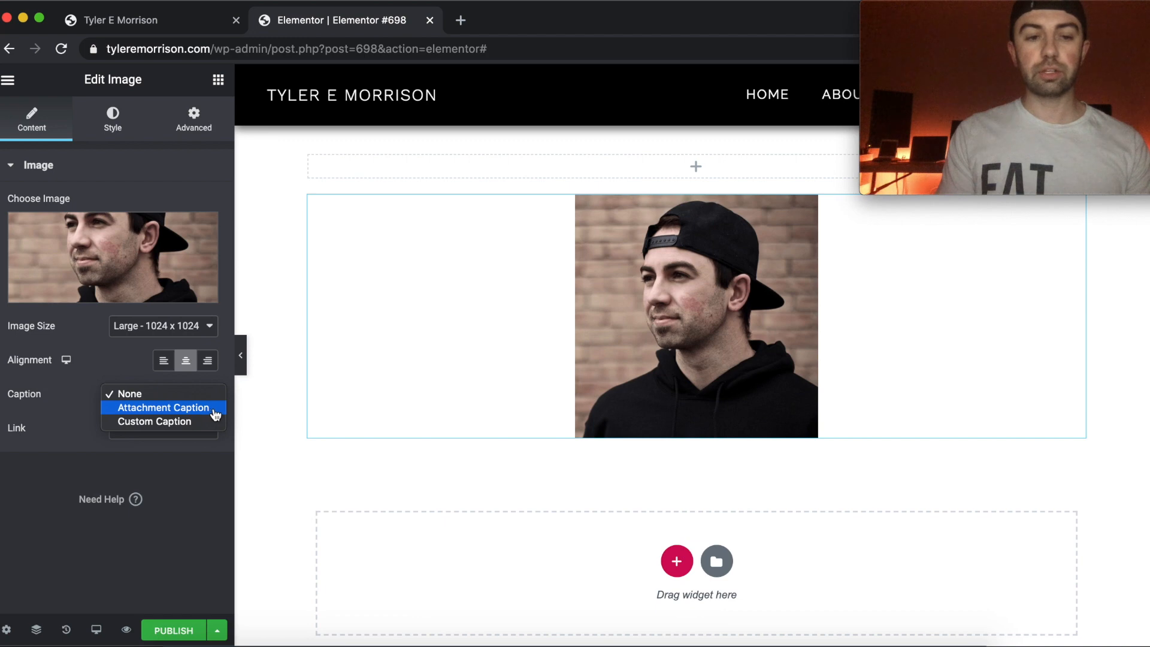
left_click(193, 422)
left_click(153, 428)
type("Hello World")
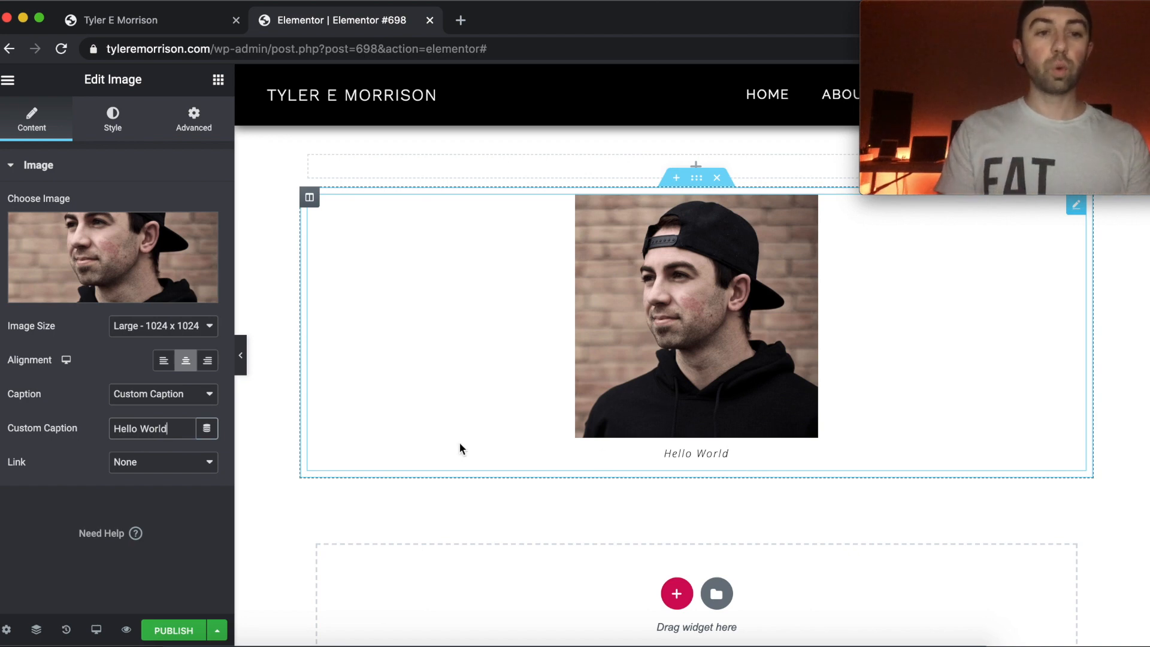
left_click(199, 397)
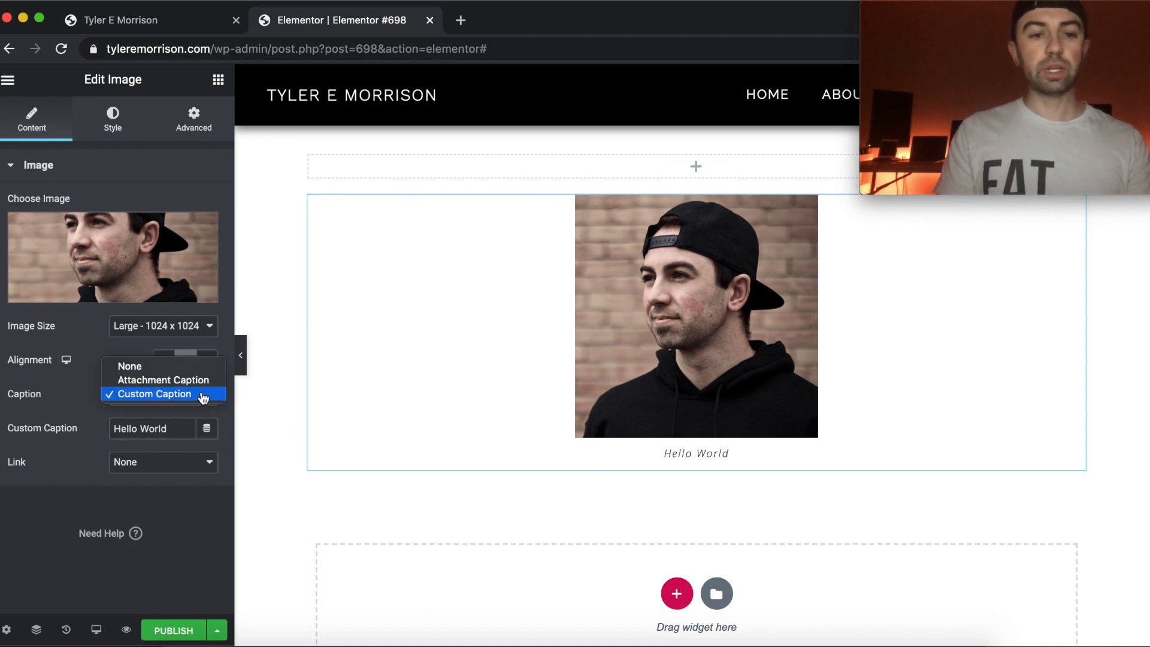
left_click(174, 367)
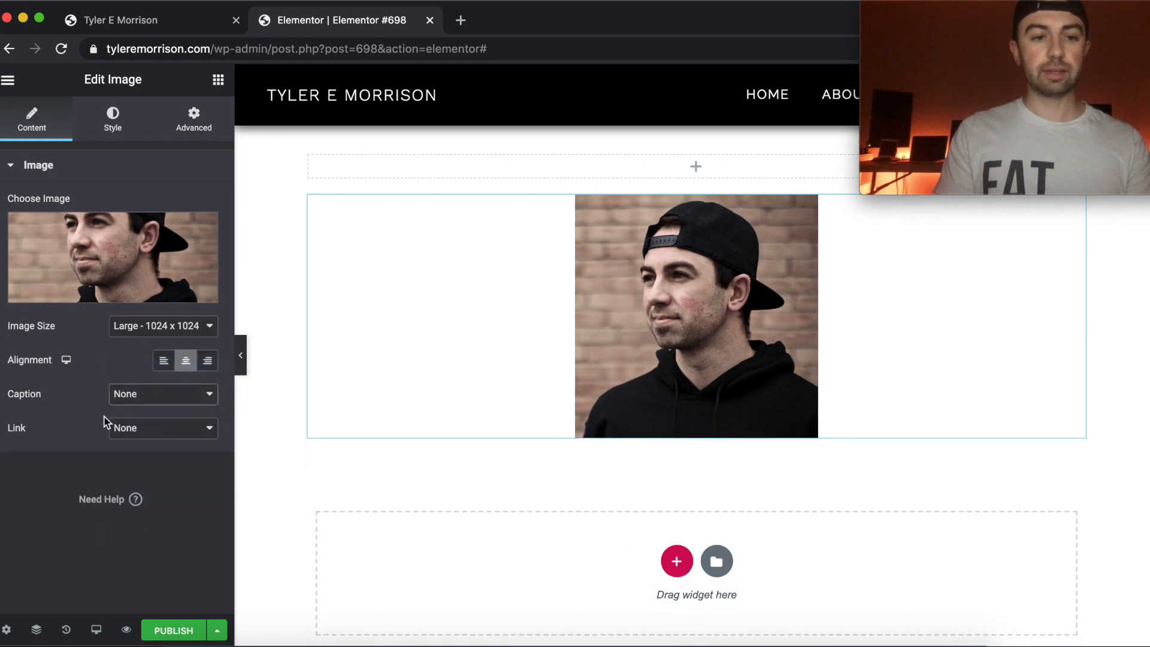
Link the image to its Media File, preview it in the lightbox and close the preview.
left_click(168, 430)
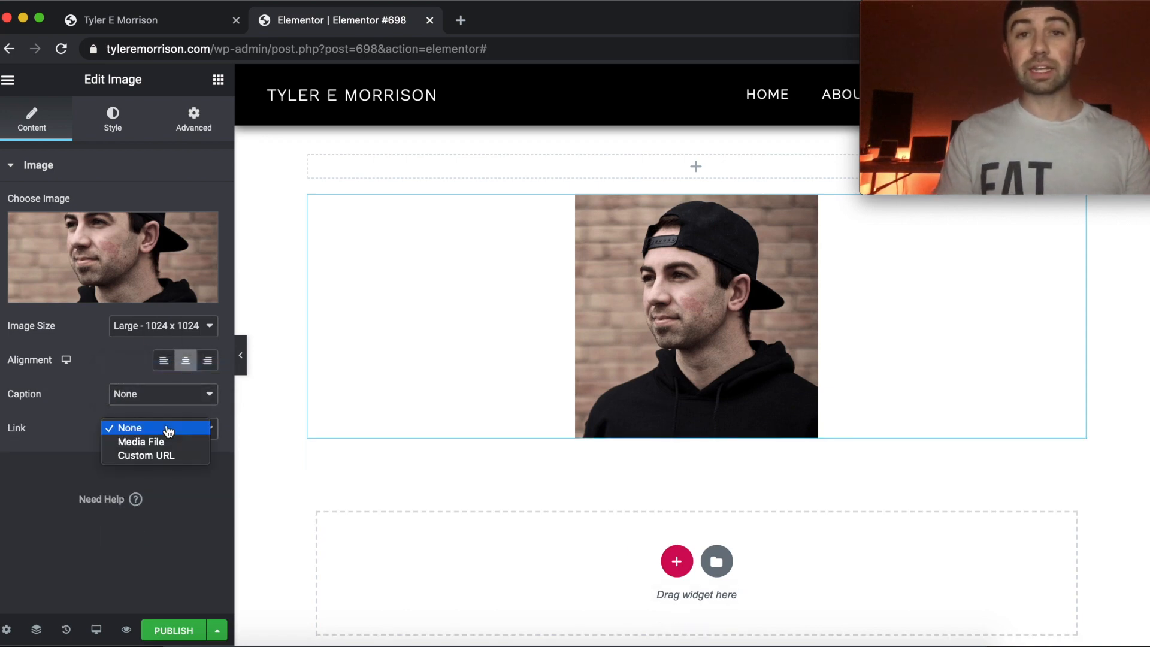
left_click(164, 442)
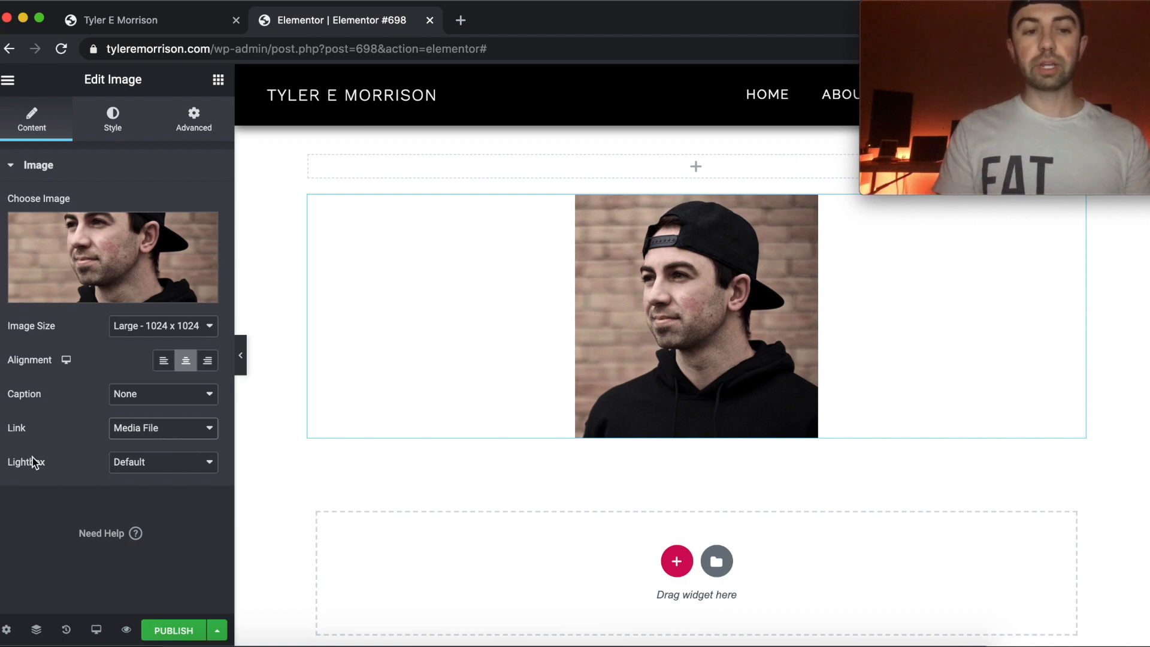
left_click(675, 306)
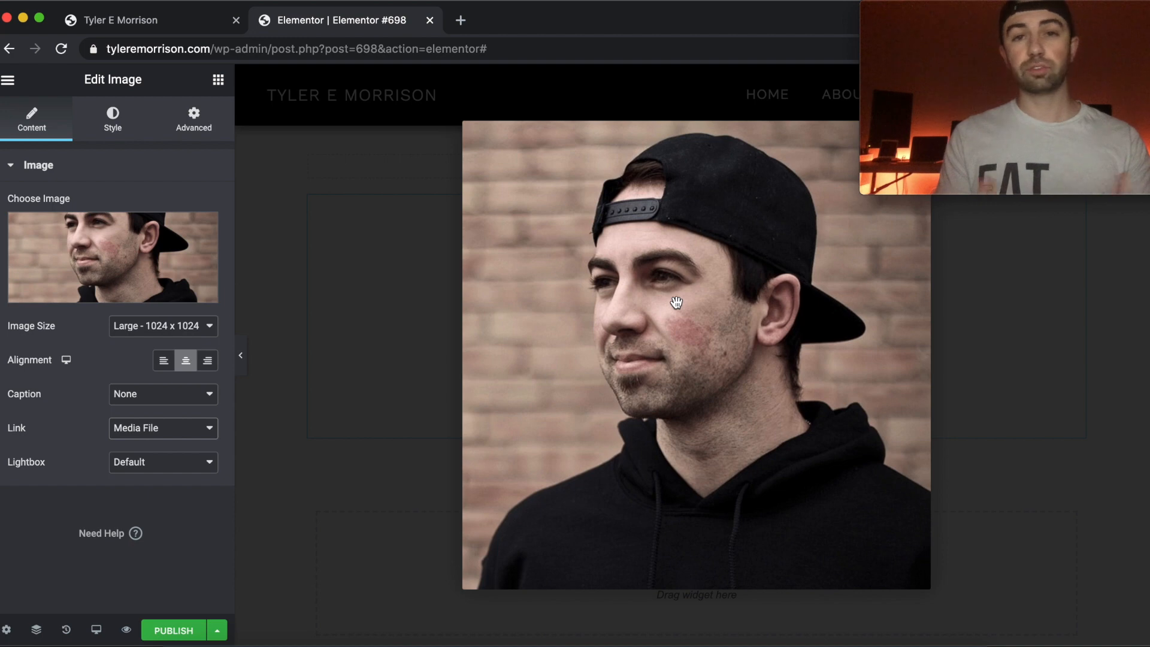
left_click(428, 211)
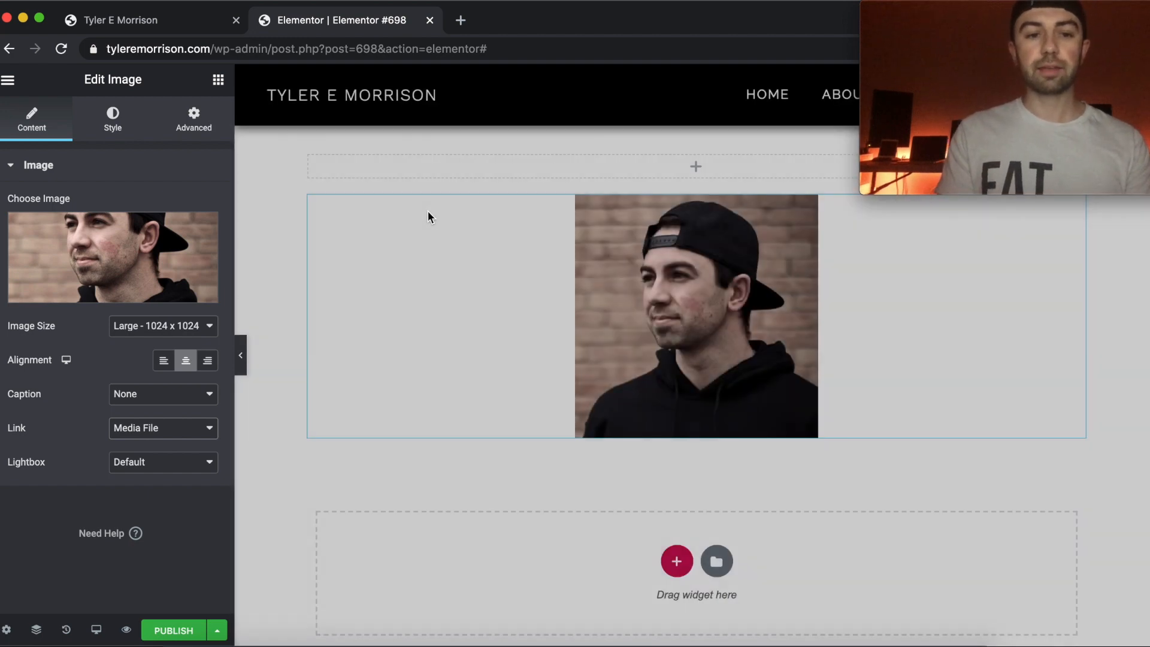
Change the image's link to Custom URL and look over the link options without filling them in.
left_click(147, 432)
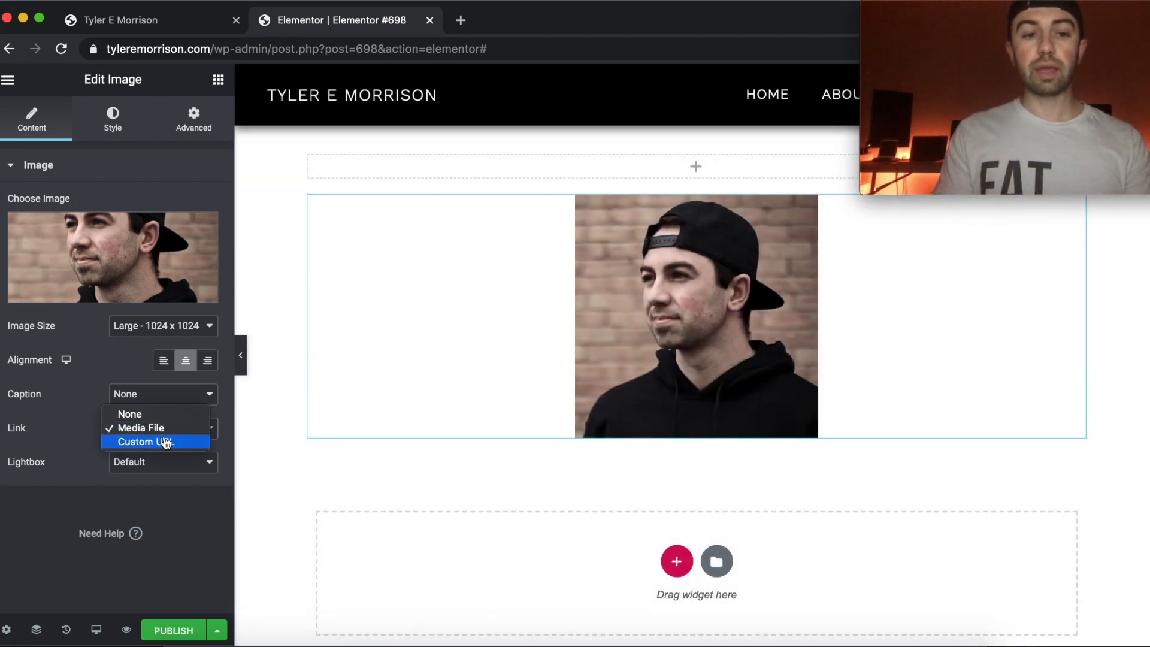
left_click(200, 442)
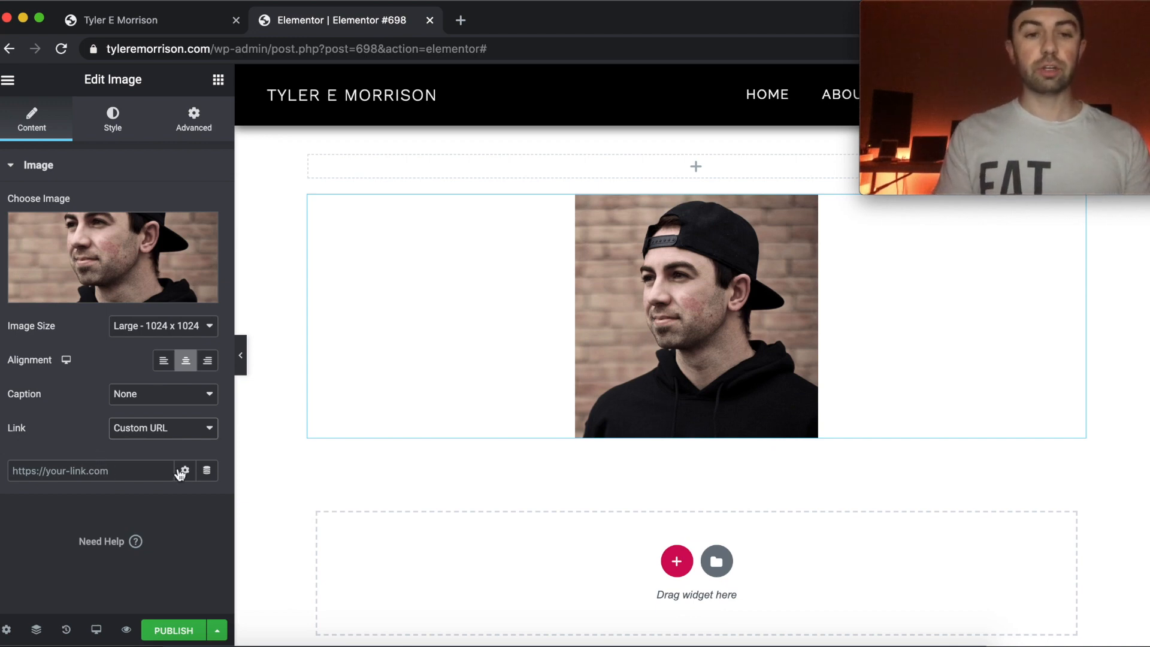
left_click(186, 473)
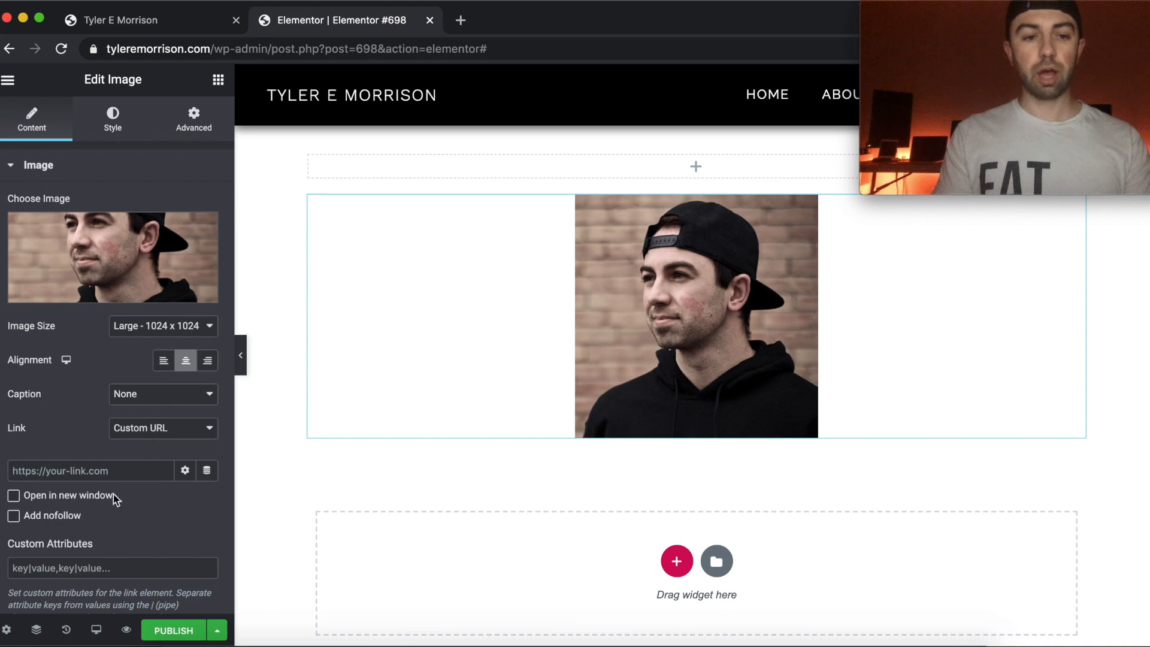
left_click(185, 472)
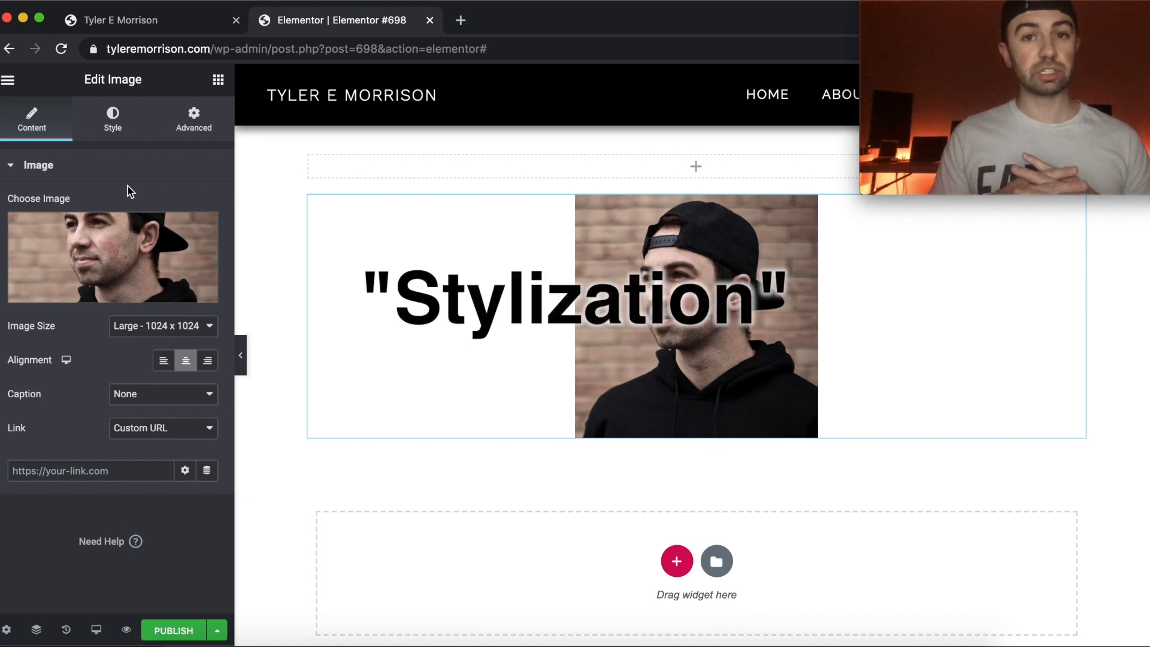
Try a normal-state opacity of 0.16 and 0.39 on the image and clear the value.
left_click(114, 122)
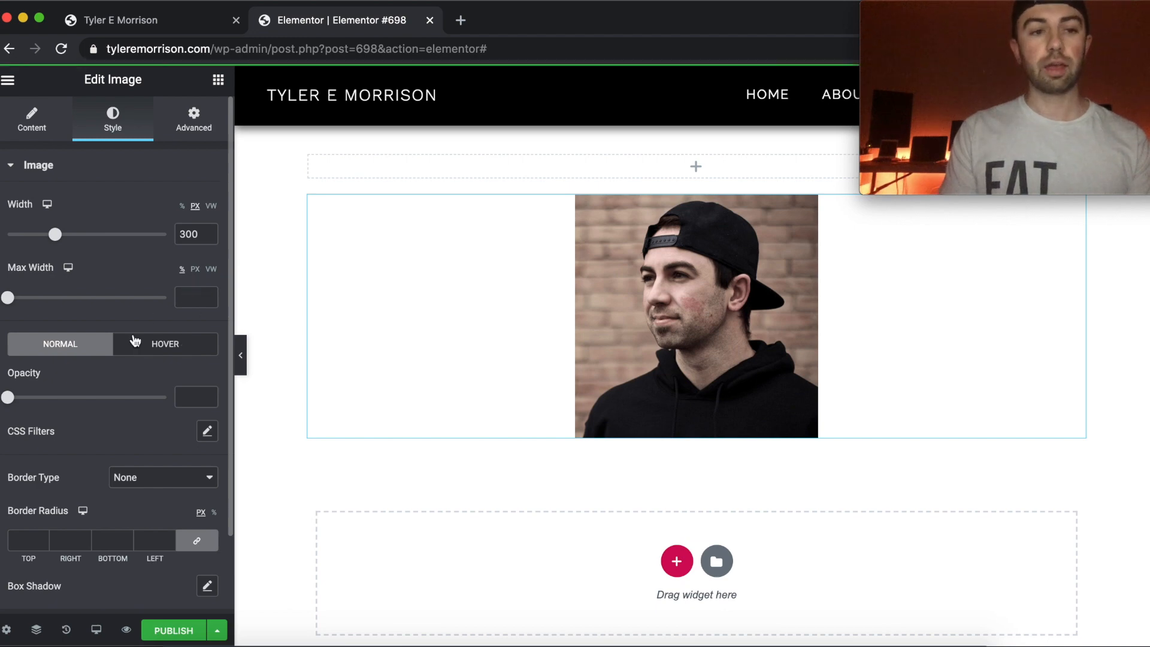
scroll(122, 326, "down", 3)
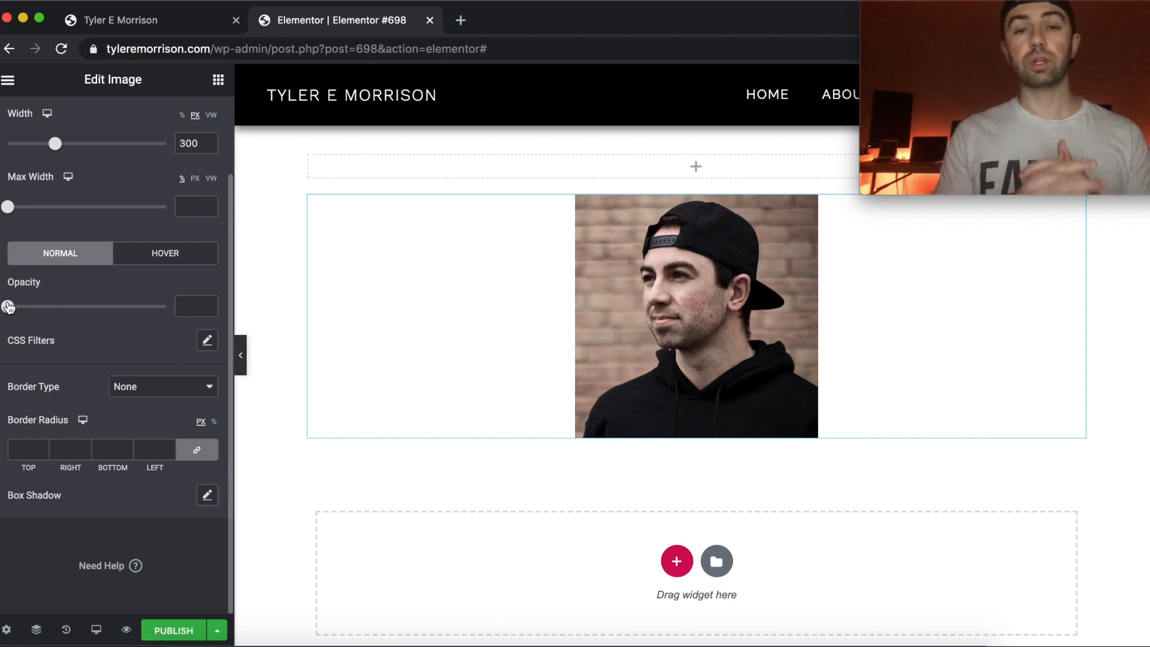
left_click_drag(9, 307, 18, 307)
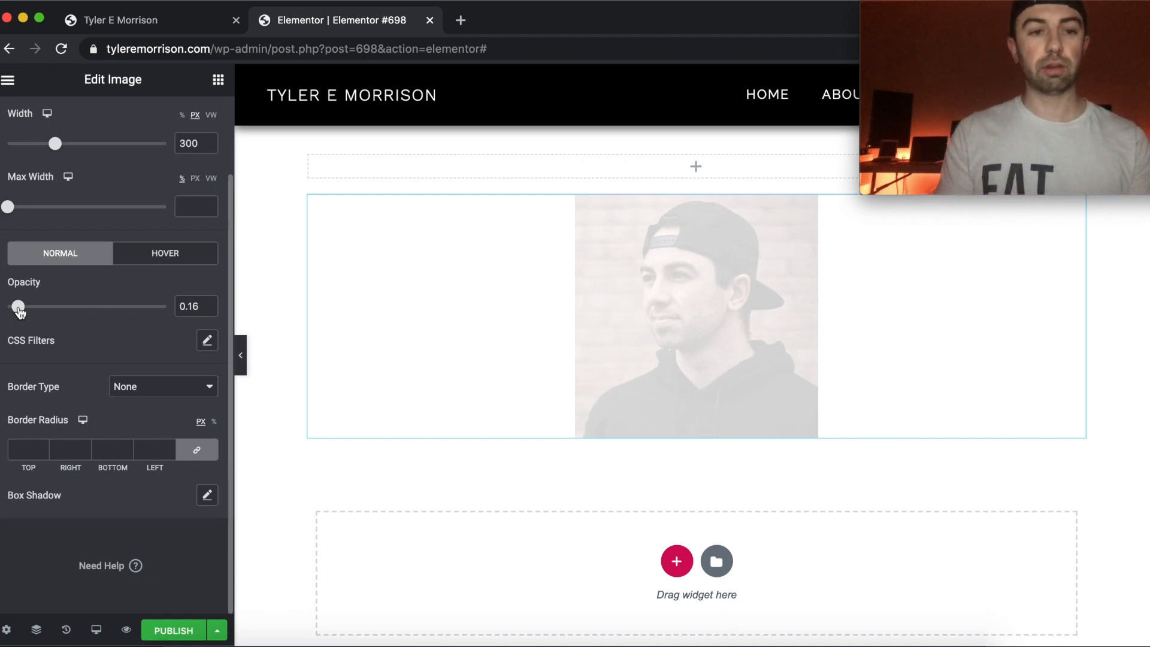
left_click_drag(19, 310, 58, 307)
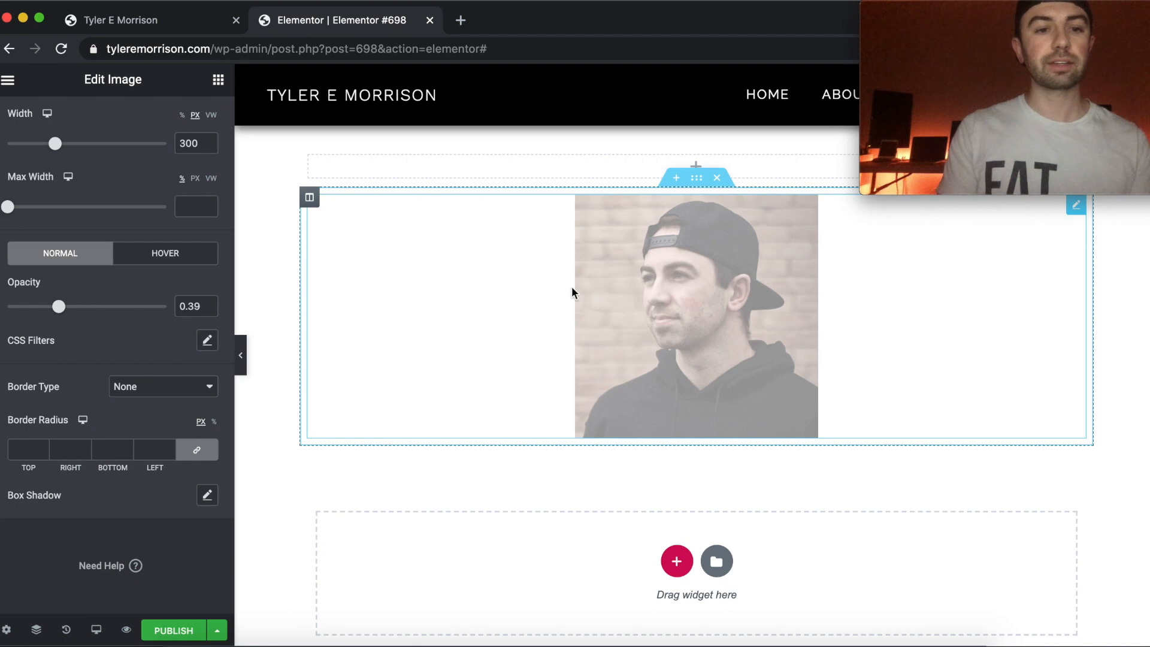
left_click(208, 303)
double_click(188, 306)
key("BackSpace")
Set the image's hover-state opacity to 0.39.
left_click(174, 251)
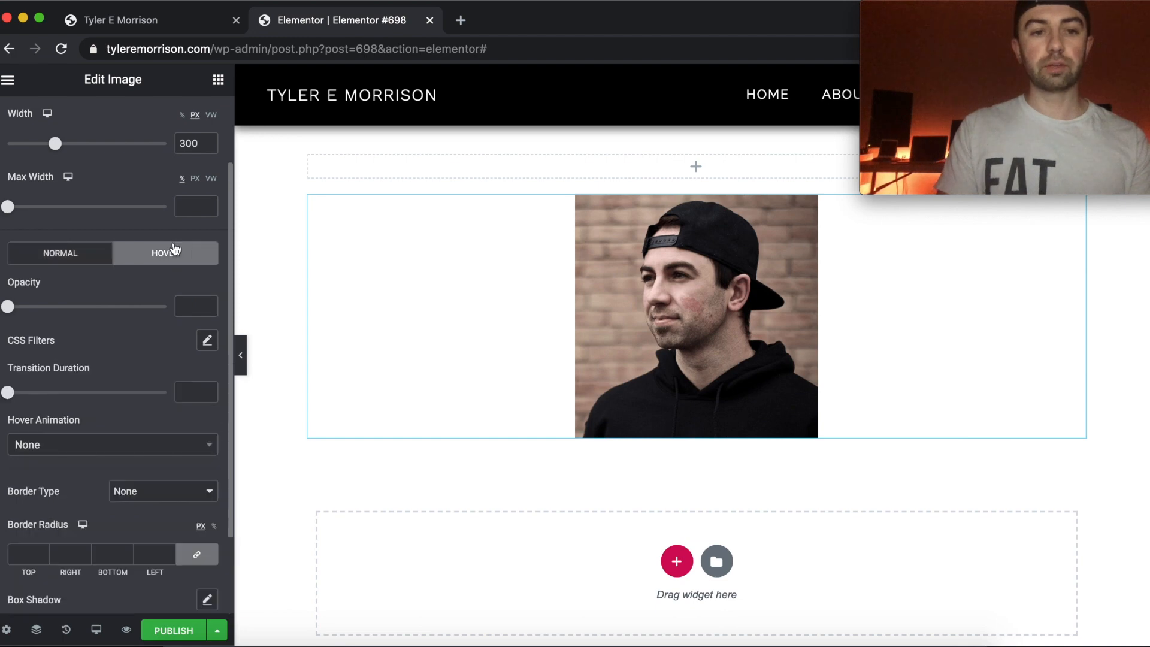
left_click_drag(7, 307, 58, 308)
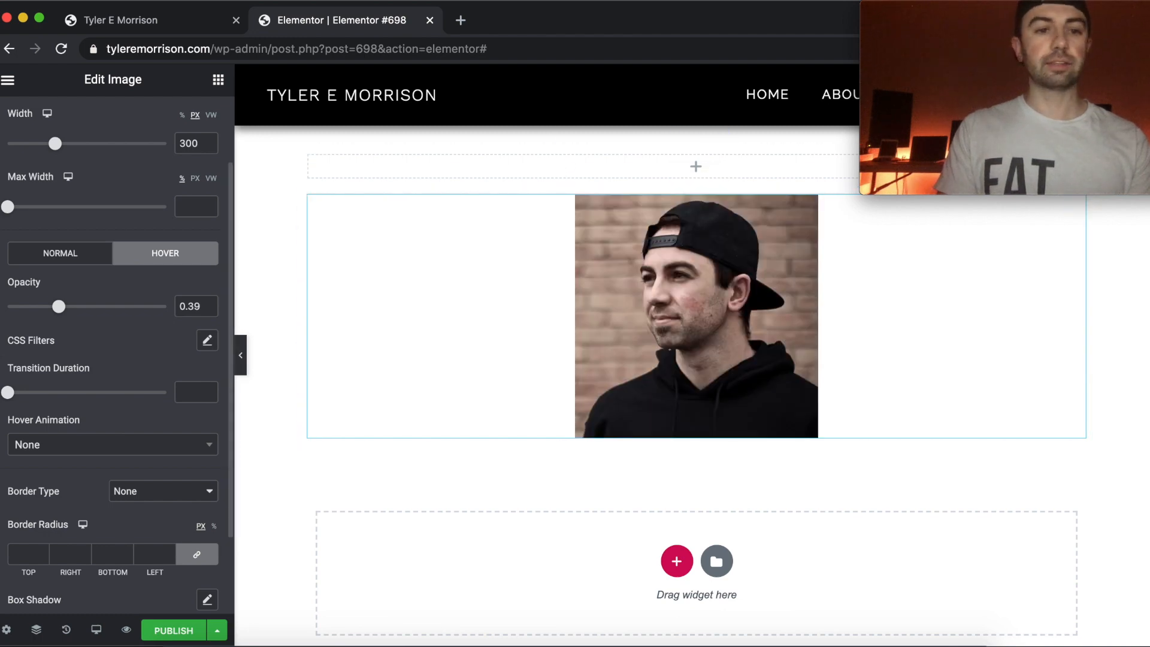
Clear the image's hover-state opacity and return to its normal-state style settings.
left_click_drag(201, 307, 157, 310)
key("BackSpace")
left_click(84, 257)
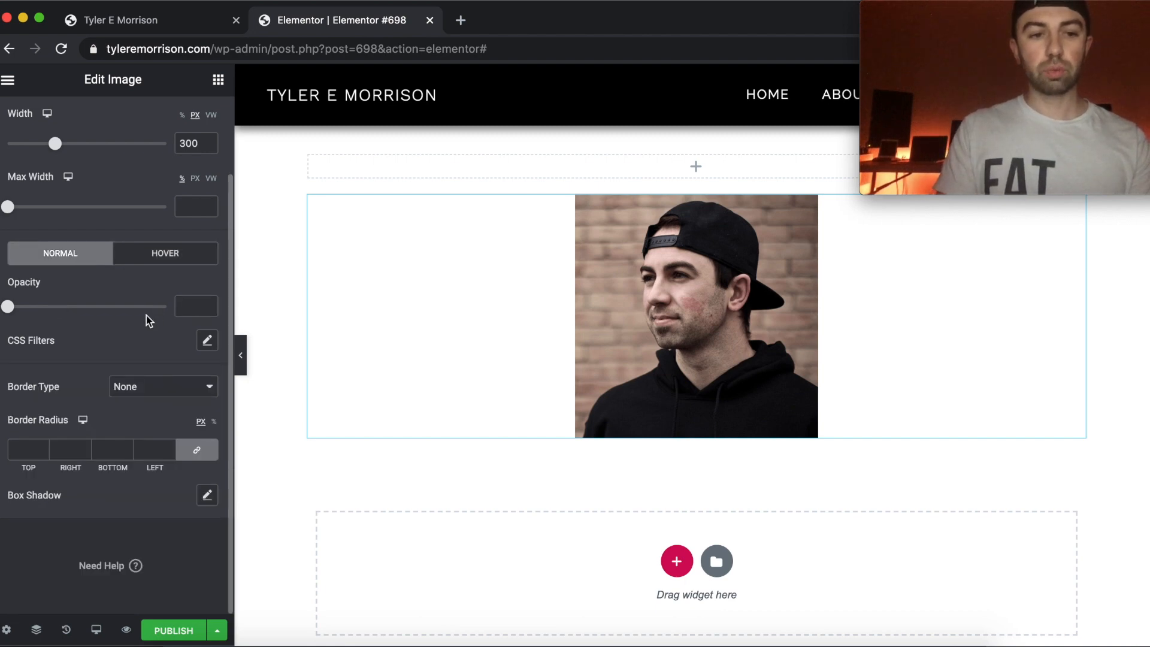
Try normal-state CSS filters on the image with brightness 113, contrast 99 and saturation 0.
left_click(207, 340)
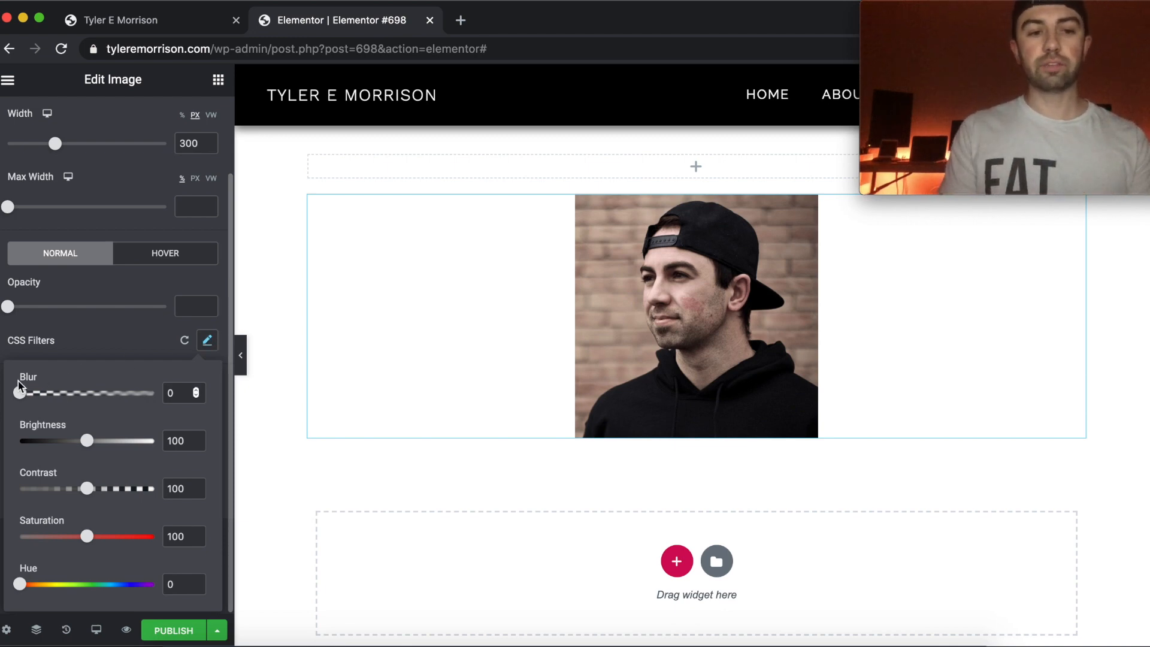
mouse_move(21, 395)
left_mouse_down()
mouse_move(73, 395)
mouse_move(3, 398)
left_mouse_up()
left_click(207, 340)
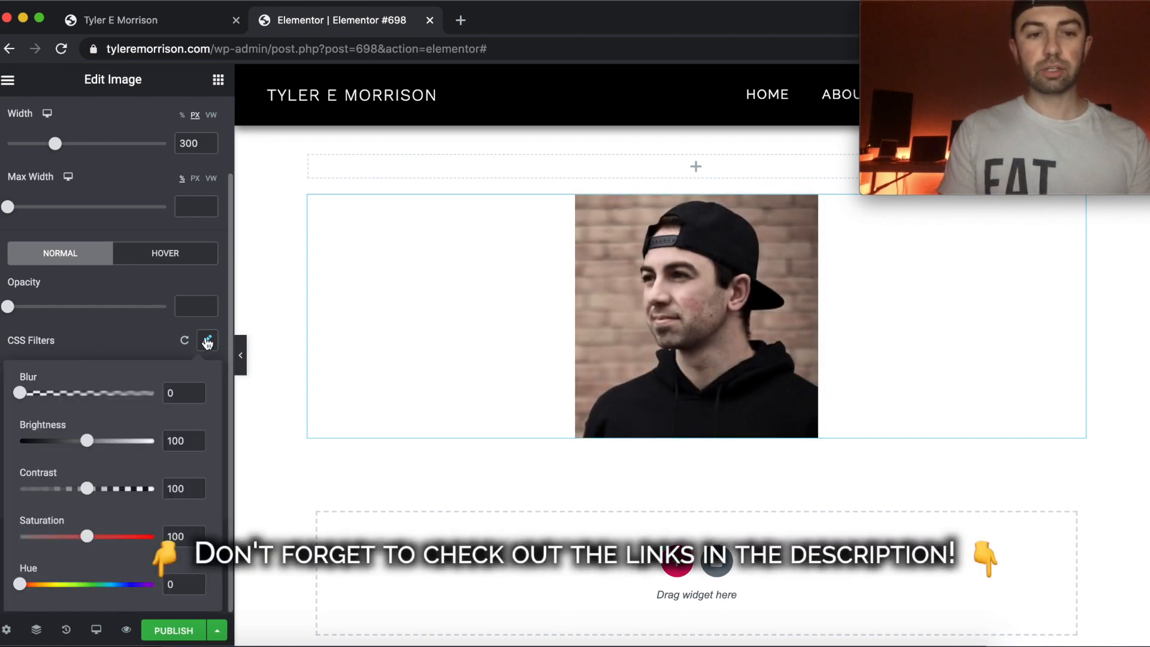
mouse_move(88, 441)
left_mouse_down()
mouse_move(120, 441)
mouse_move(96, 441)
left_mouse_up()
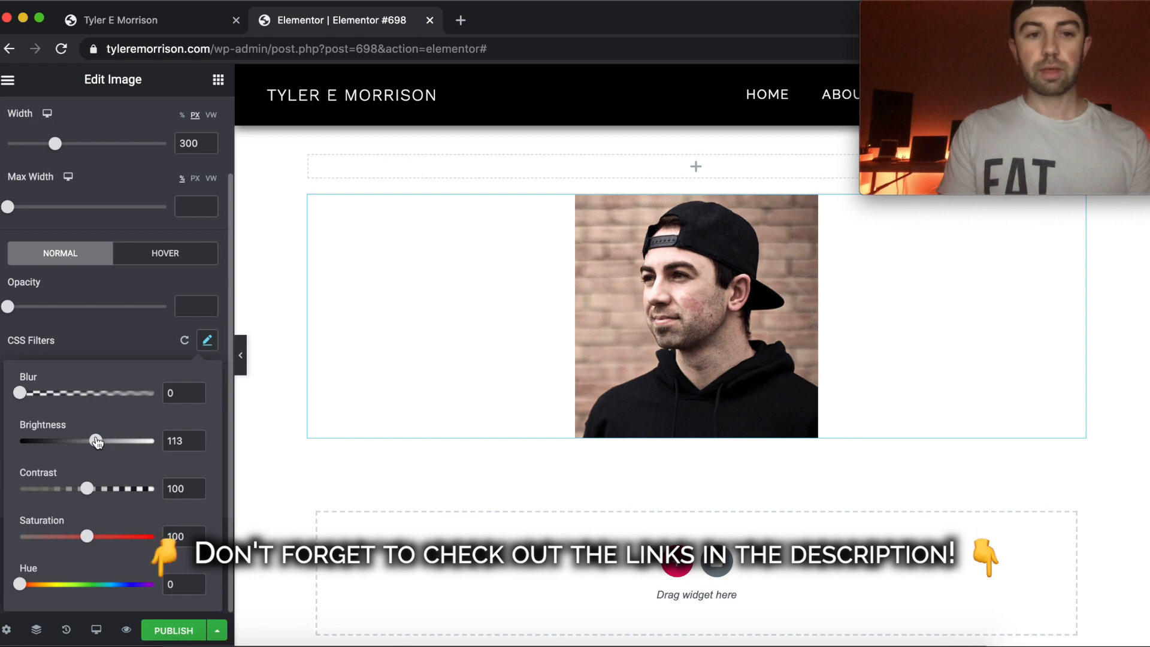
left_click_drag(87, 491, 86, 490)
left_click_drag(87, 537, 10, 542)
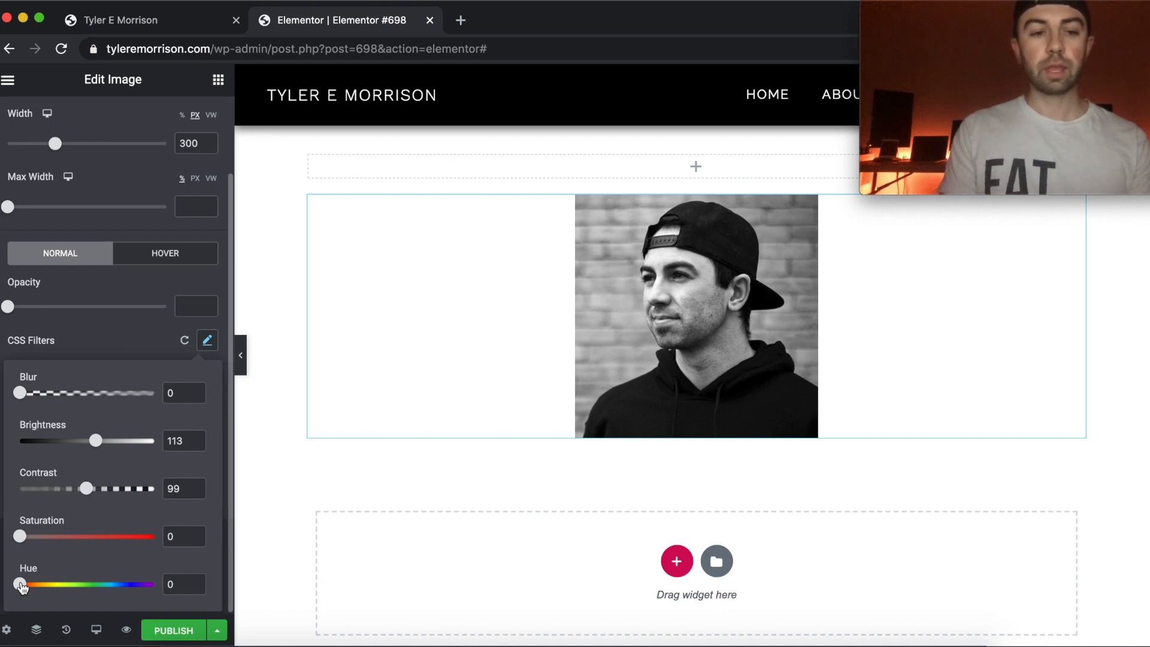
Try saturation 110 and hue 104 in the image's CSS filters, then reset all filters to default.
left_click_drag(22, 588, 82, 585)
left_click_drag(21, 537, 94, 541)
left_click_drag(82, 584, 57, 584)
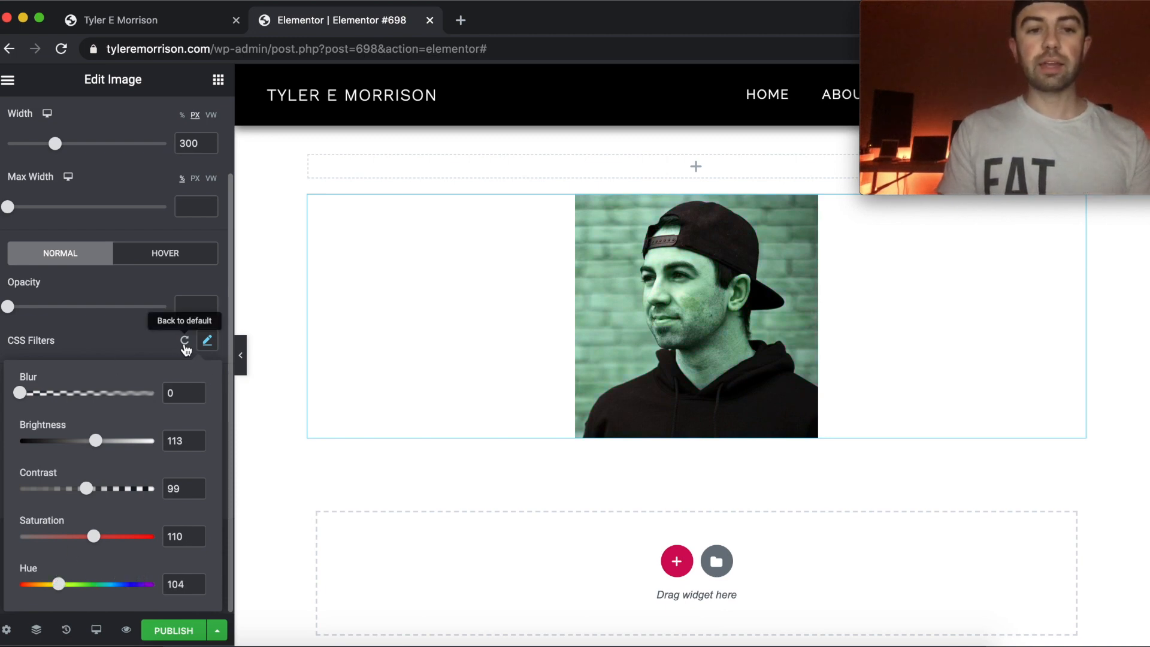
left_click(186, 343)
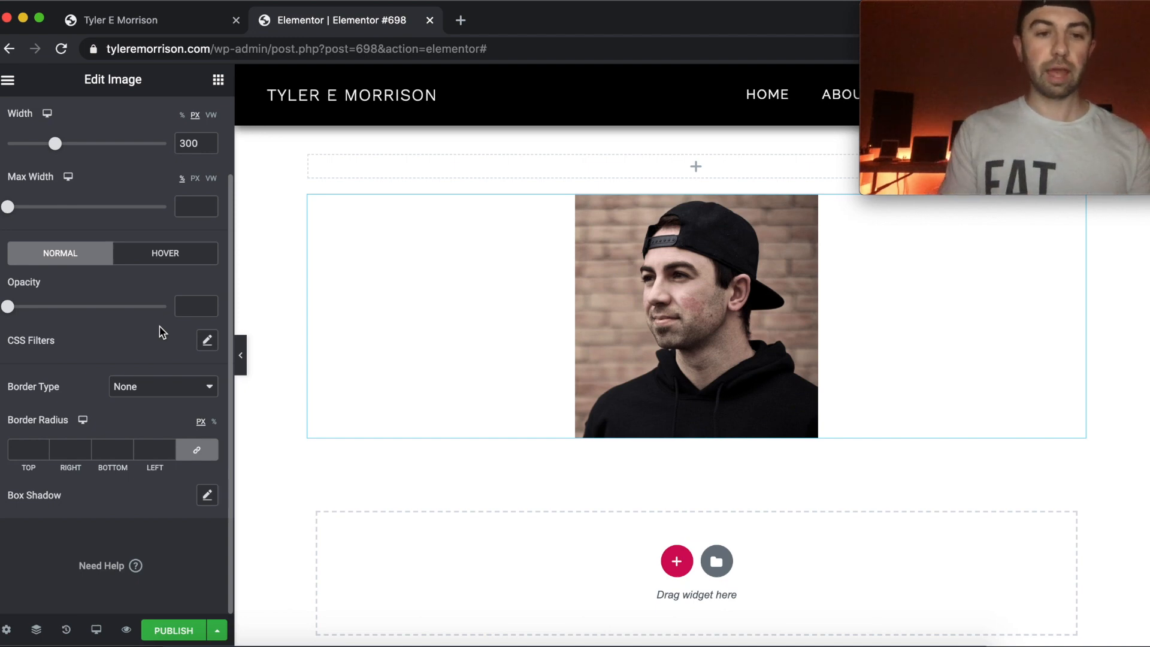
Try a solid border on the image with linked widths of 1 and 4 on all sides.
left_click(154, 391)
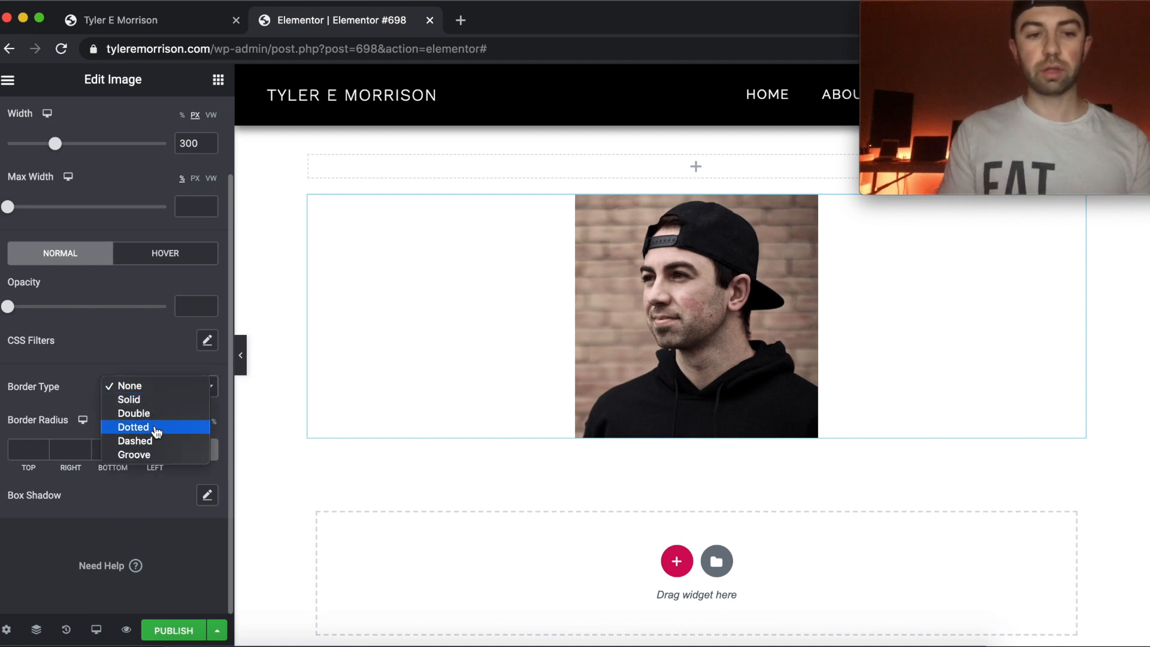
left_click(177, 400)
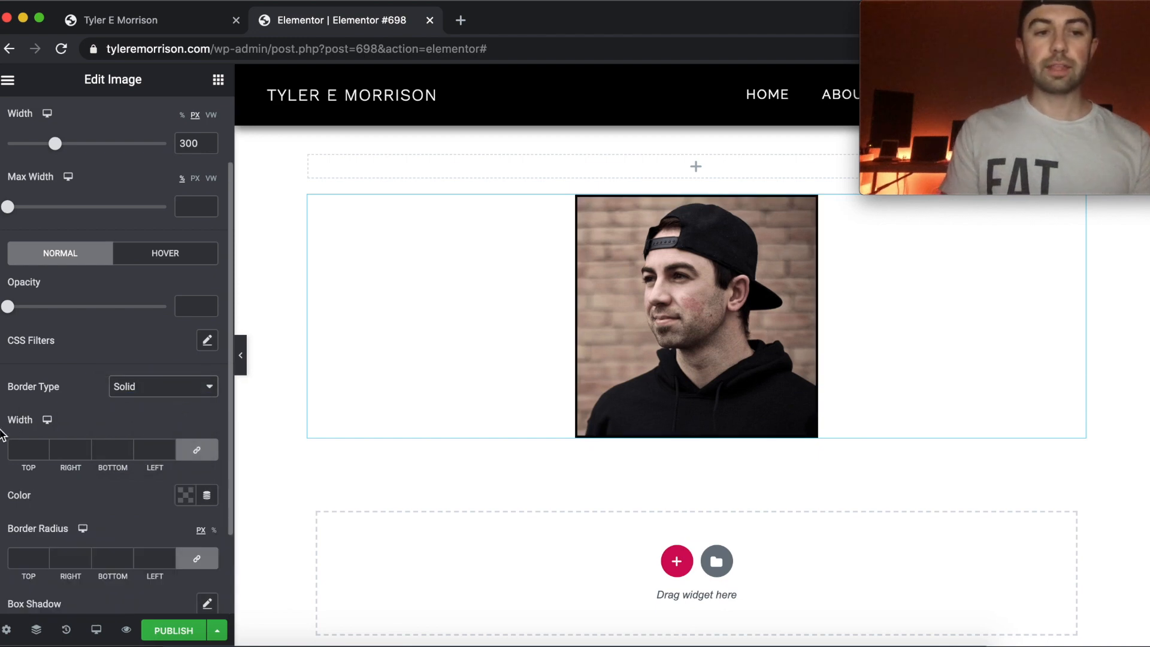
left_click(45, 450)
type("1")
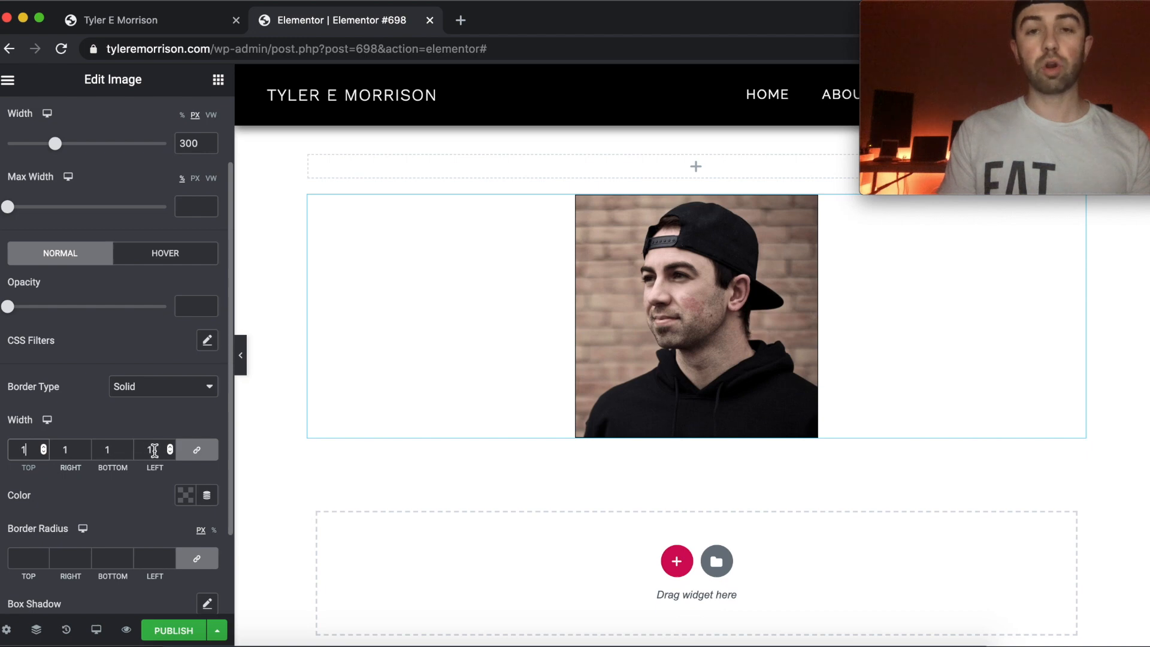
left_click(44, 448)
left_click(43, 448)
left_click(43, 447)
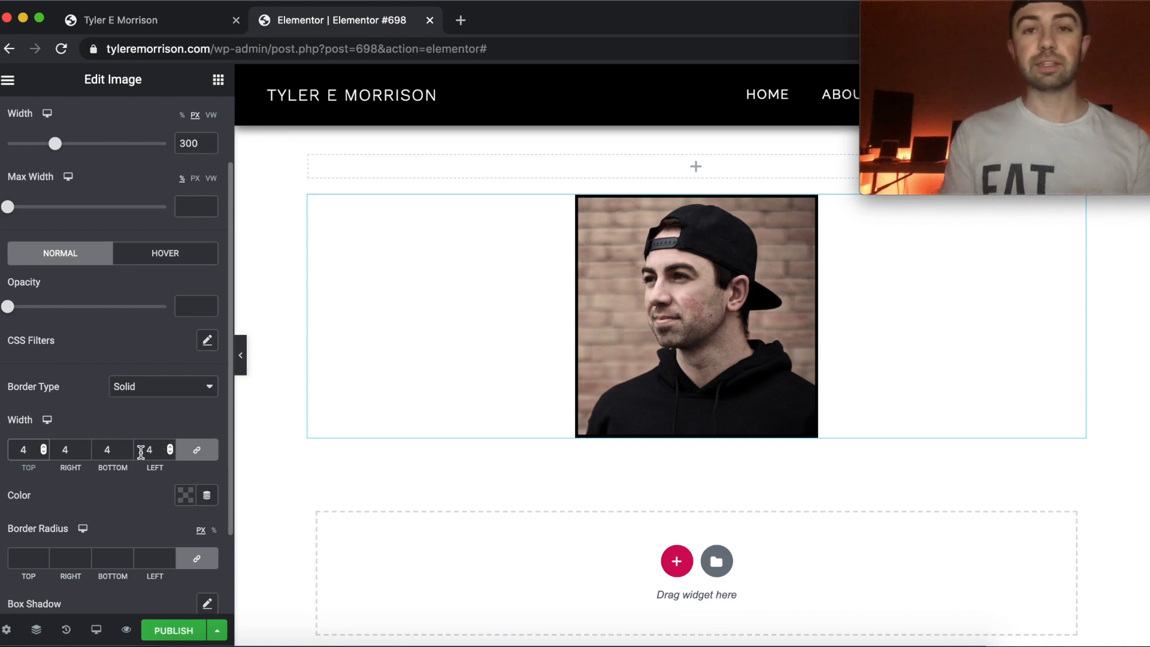
Unlink the border widths, try a top width of 34, and relink the values to apply it to all sides.
left_click(202, 454)
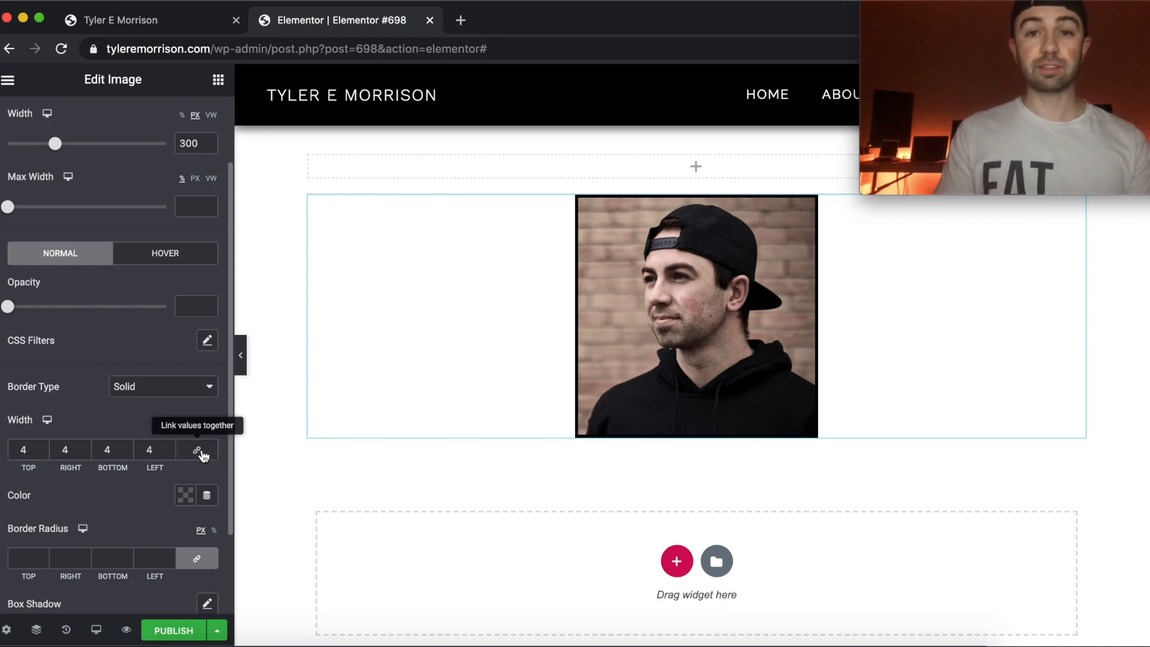
left_click(43, 446)
left_click(43, 446)
left_click(42, 446)
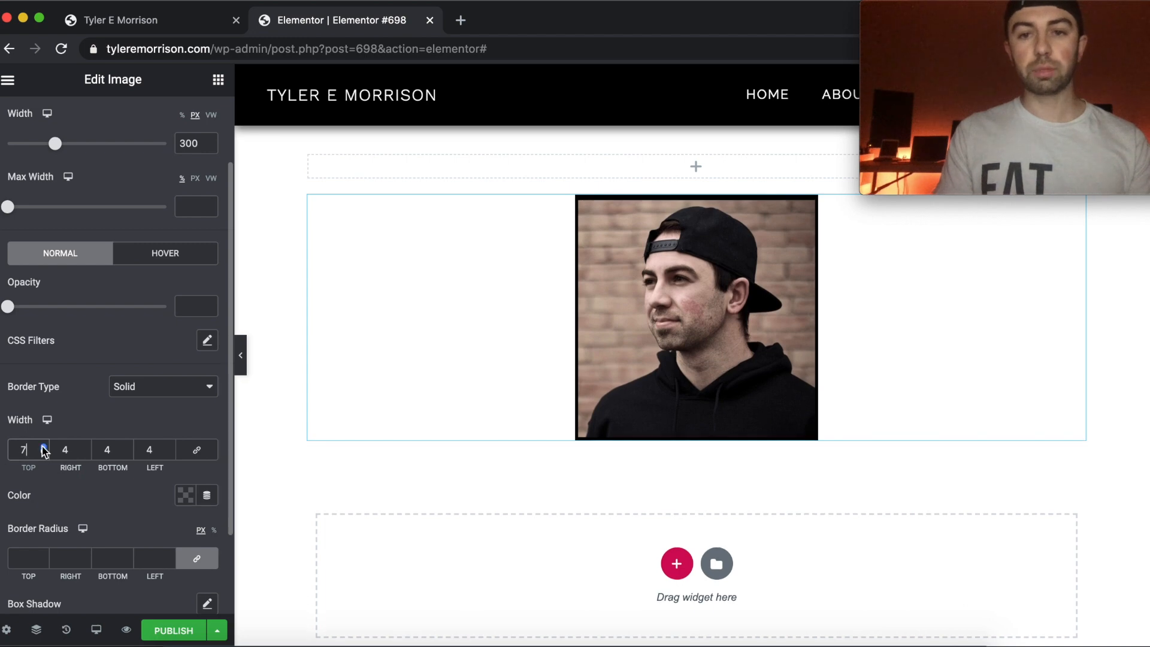
left_click(43, 447)
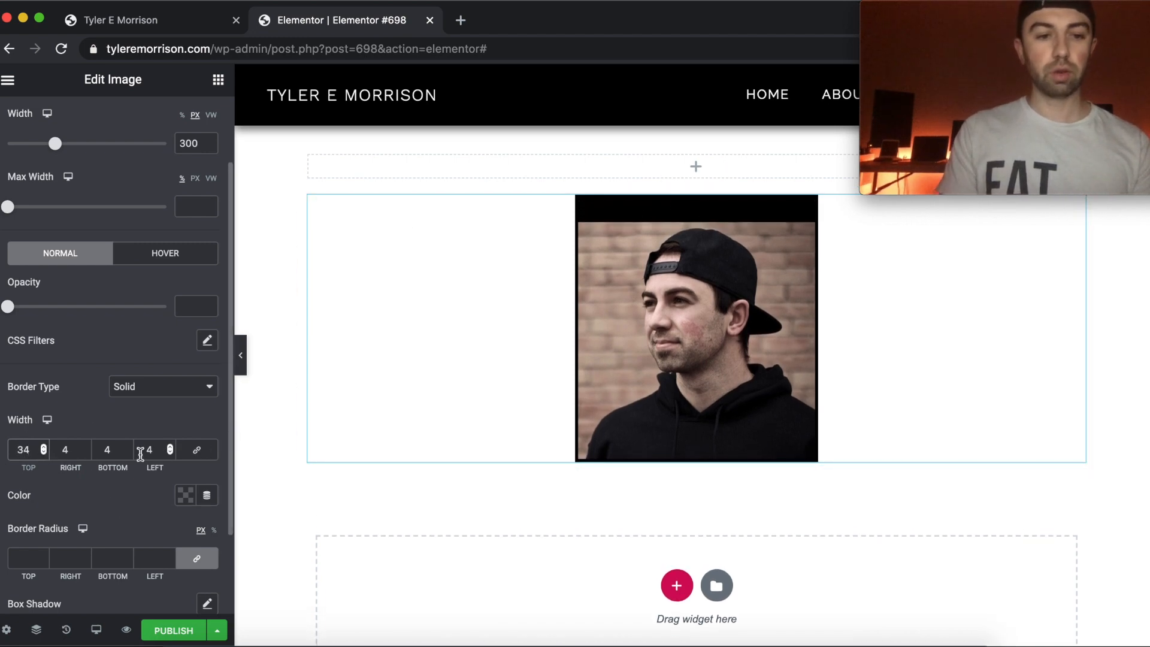
left_click(200, 459)
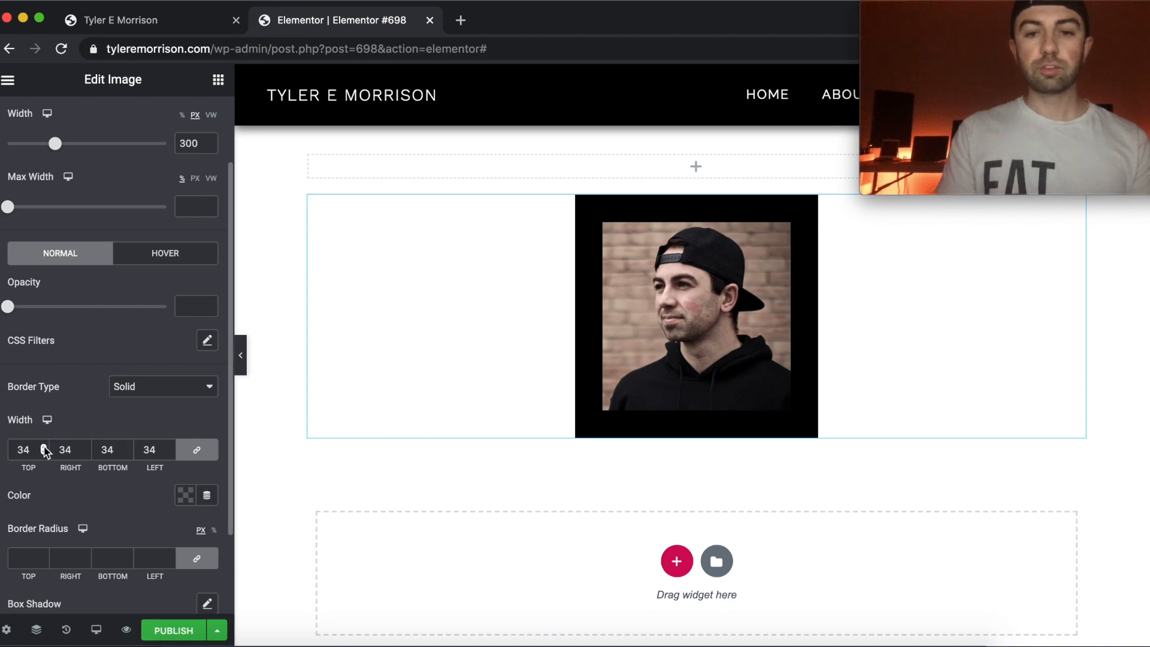
Try a border width of 17 on all sides, clear it and set the border type back to None.
left_click_drag(43, 453, 46, 453)
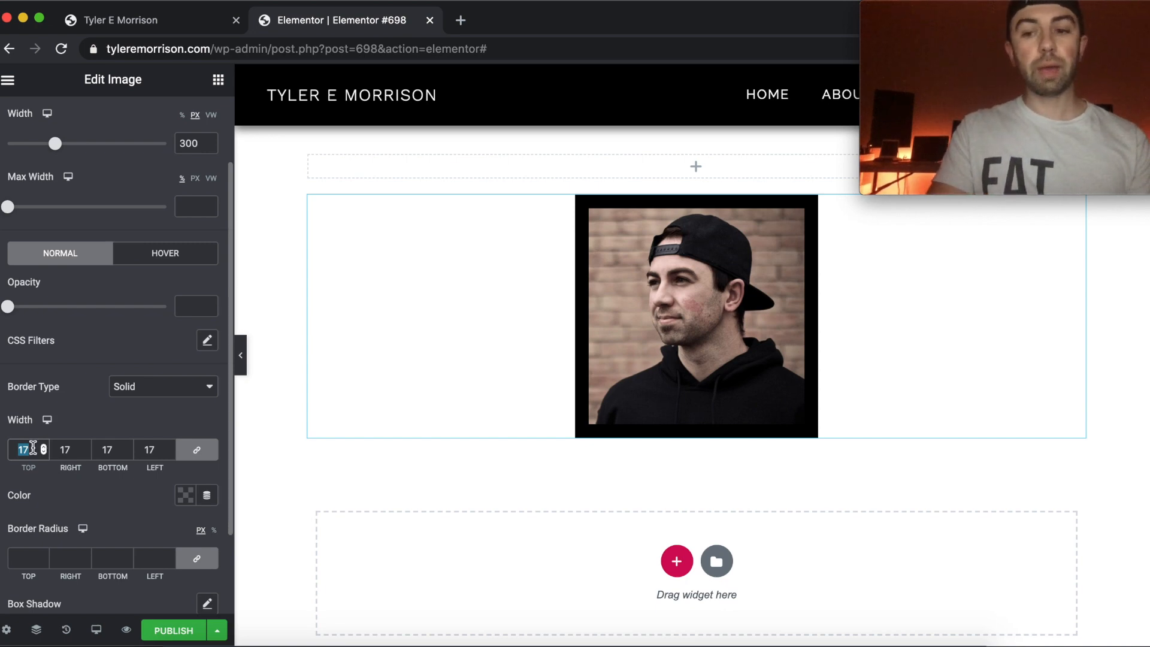
key("BackSpace")
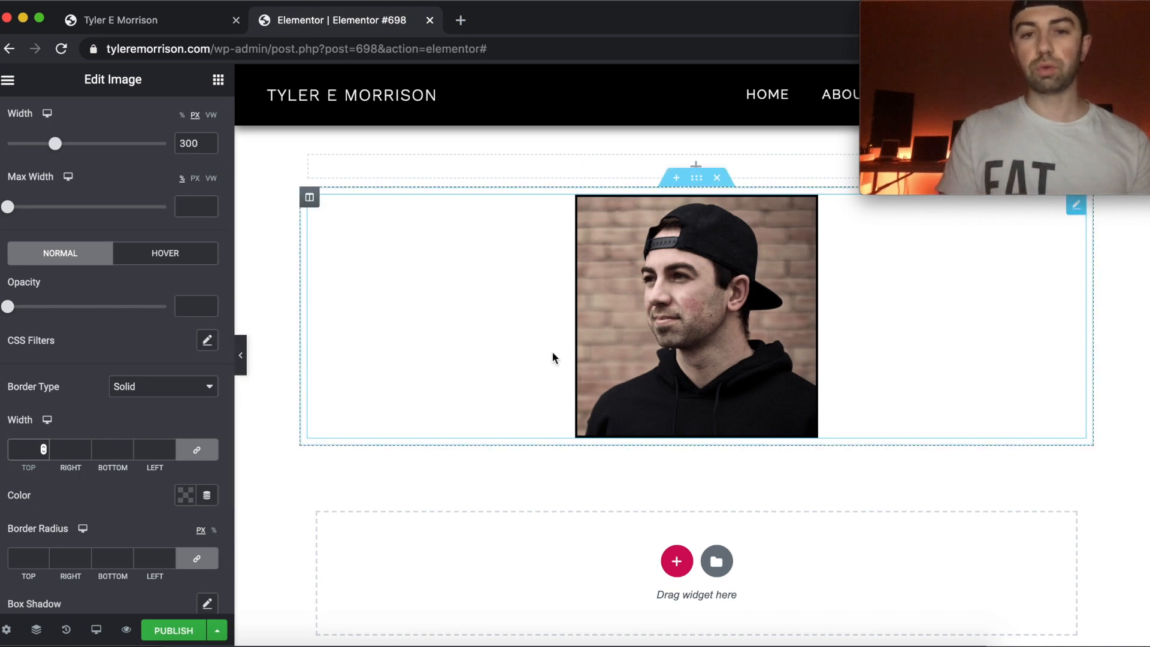
left_click(149, 391)
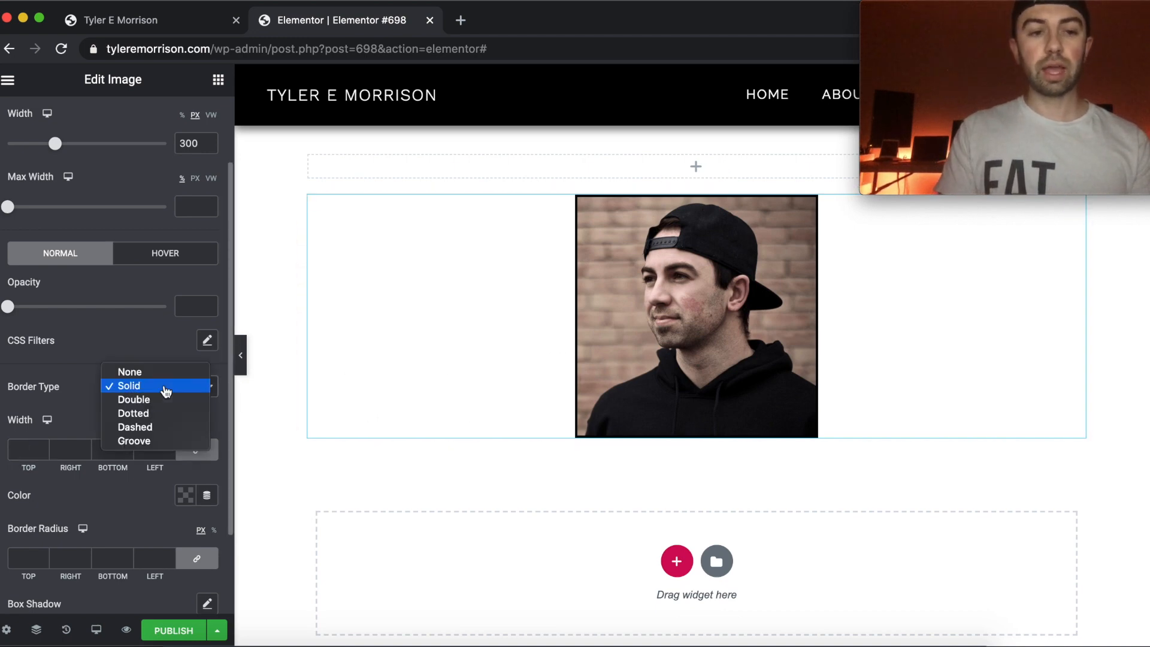
left_click(159, 374)
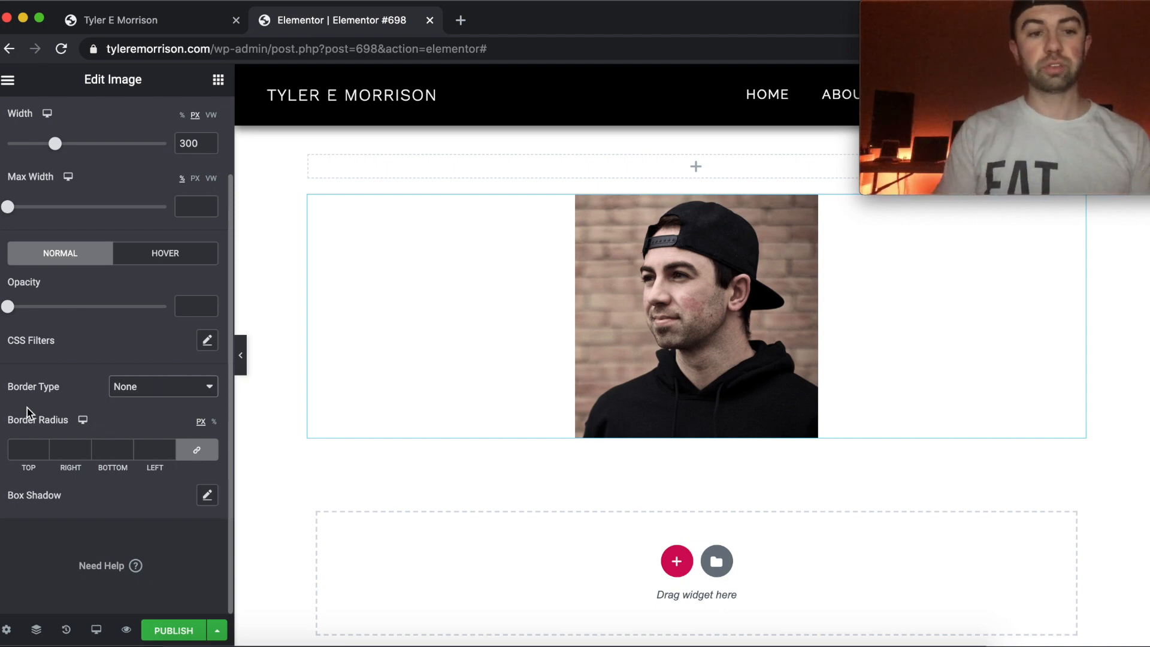
Unlink the border radius values, try 26 and 79 for Left only, set it back to 0 and relink them.
left_click(197, 450)
left_click(170, 447)
left_click(170, 447)
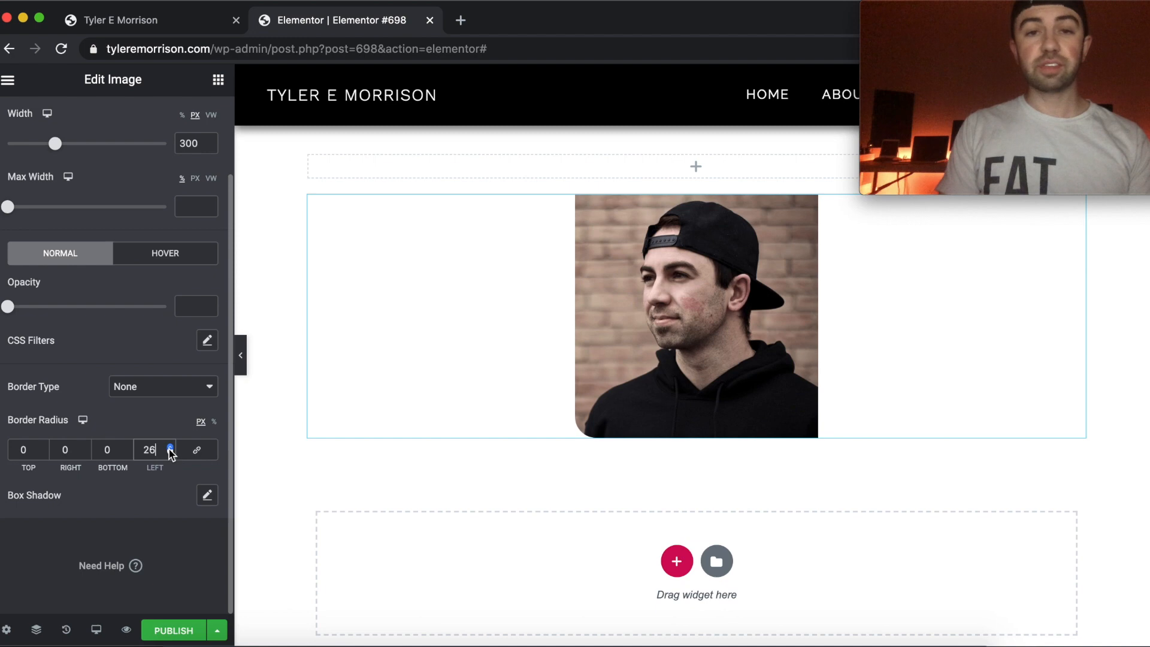
left_click(171, 447)
left_click(170, 447)
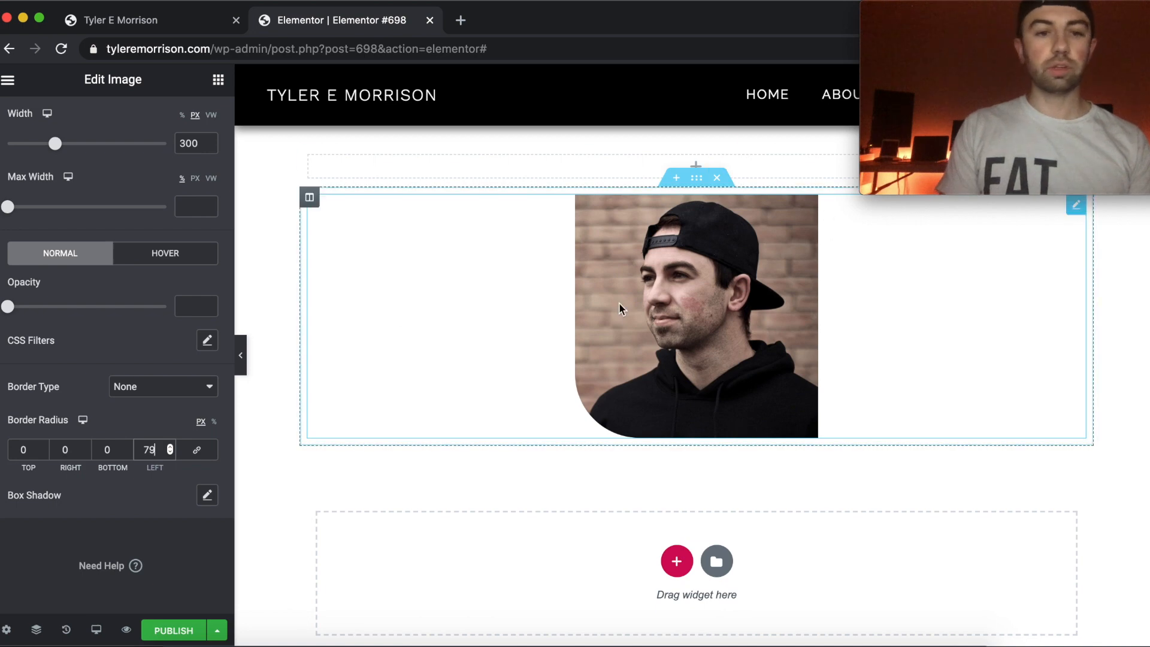
left_click(198, 451)
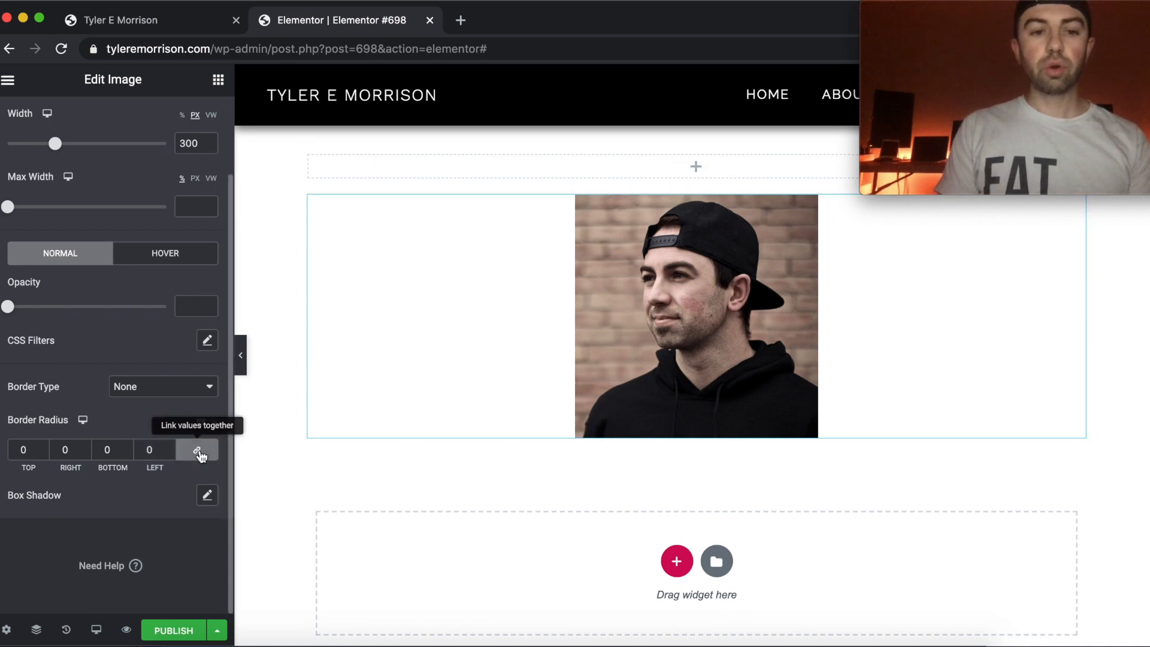
Try linked border radii of 21, 177 and 192 to round the image into a circle, and clear the values.
left_click(43, 447)
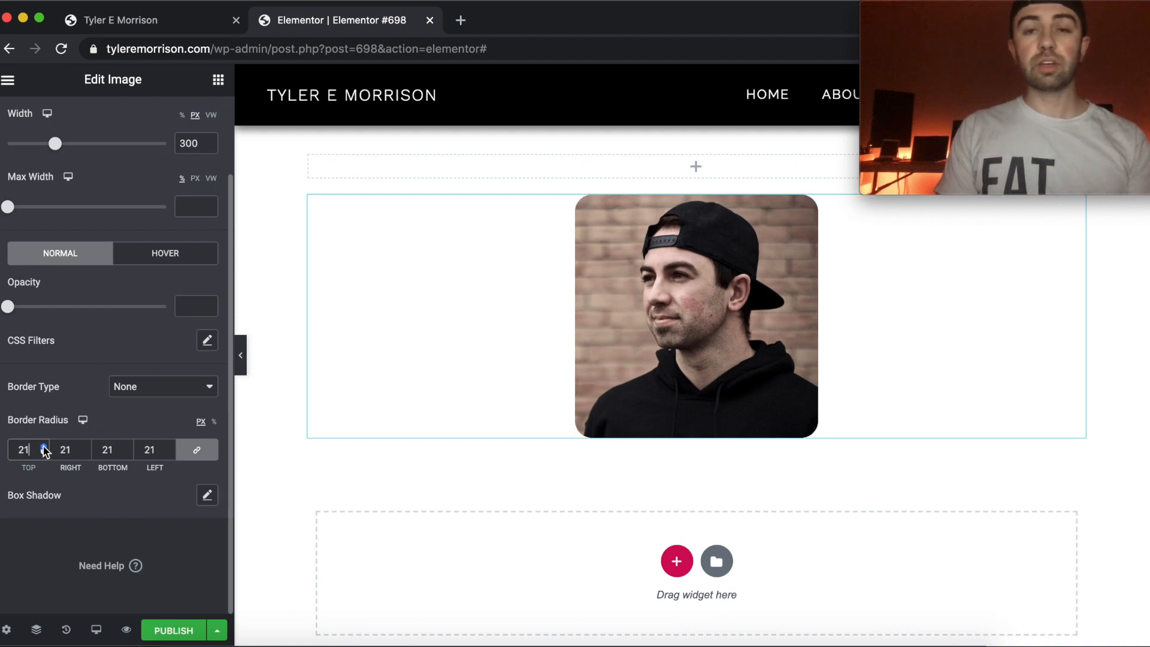
left_click_drag(43, 447, 43, 447)
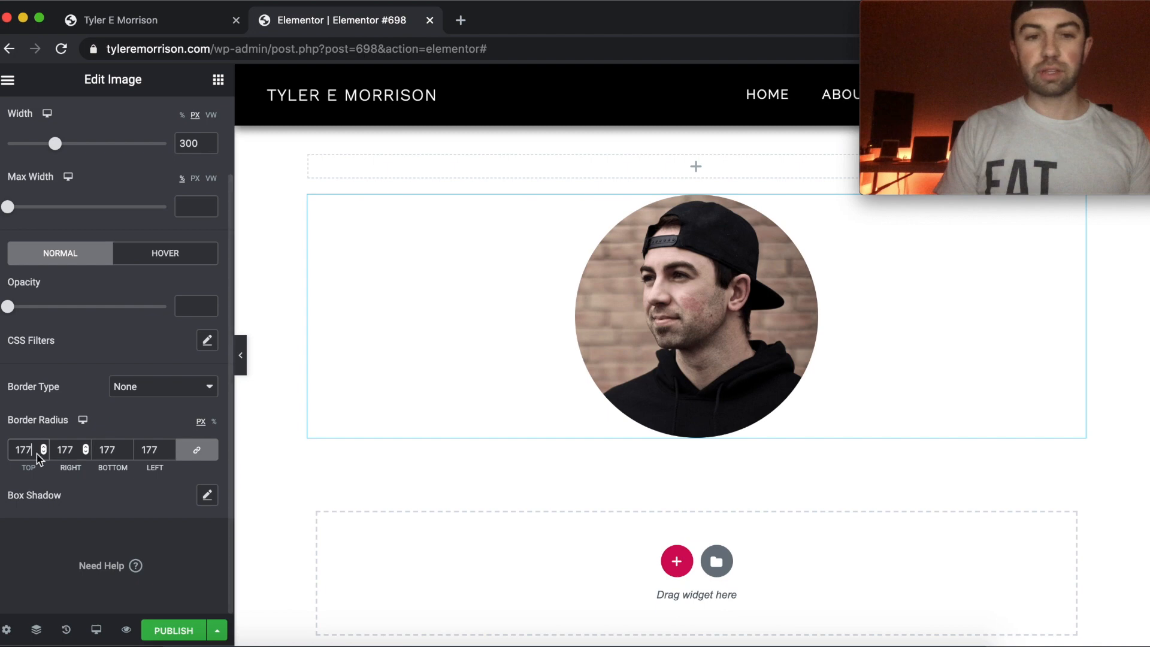
left_click(169, 447)
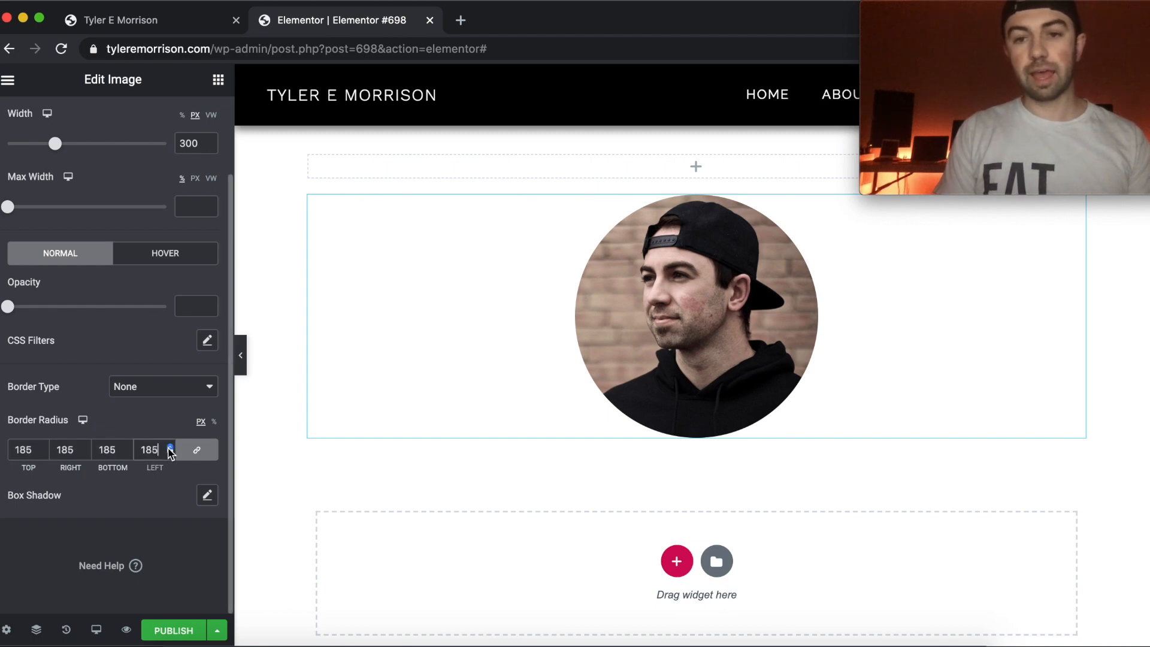
double_click(155, 449)
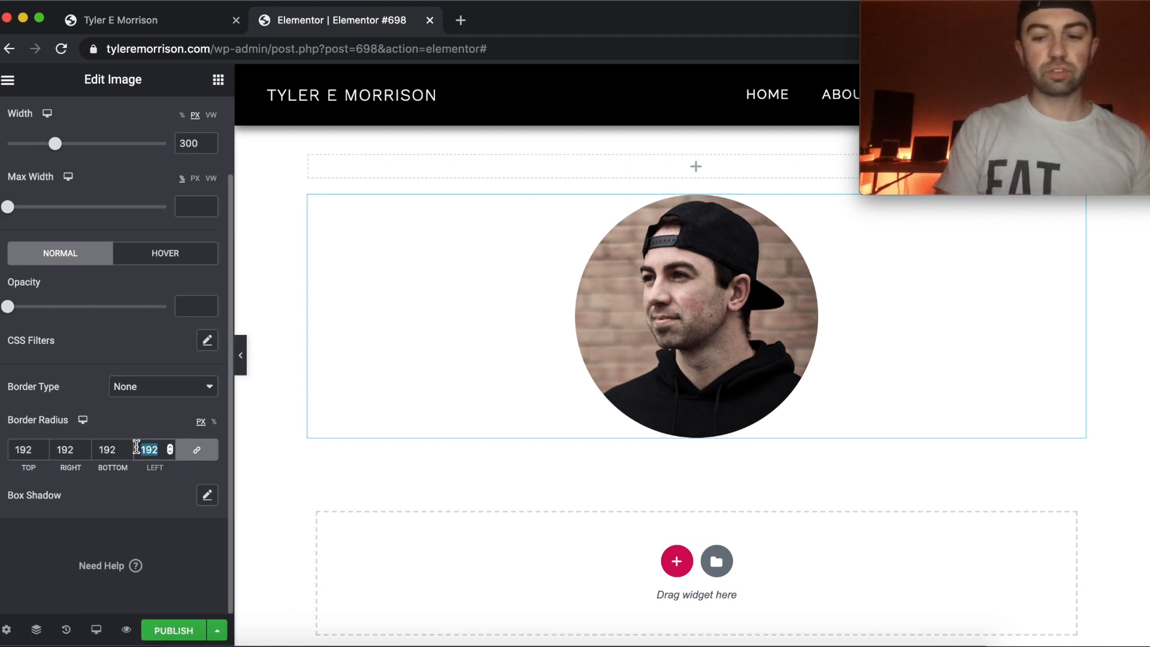
key("BackSpace")
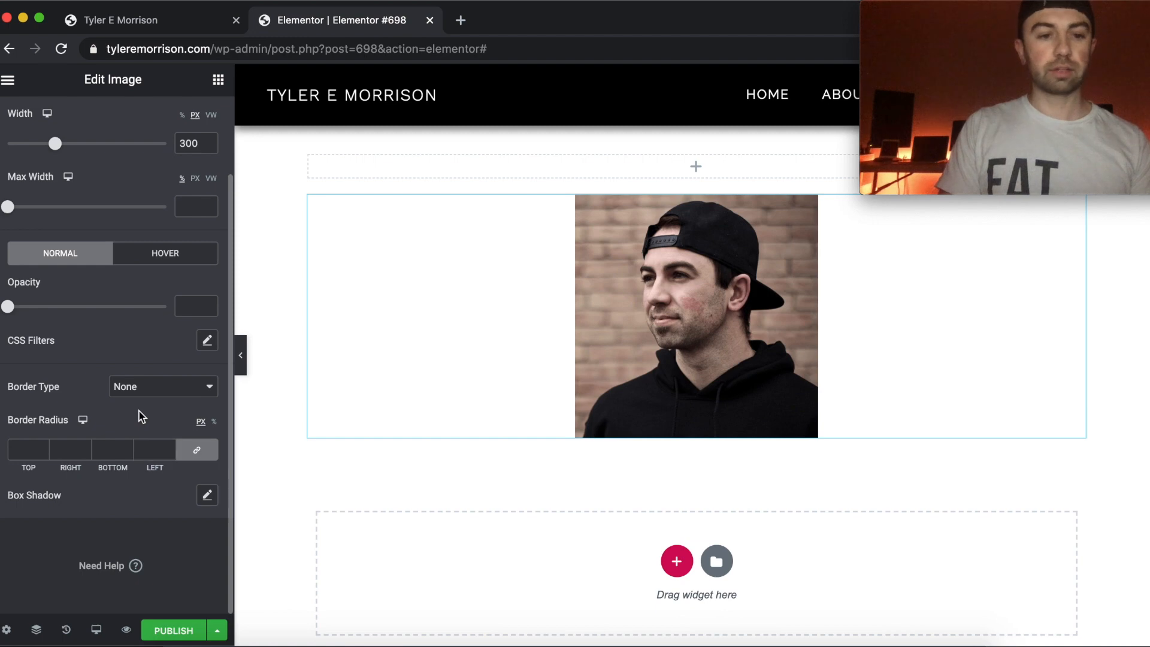
Add a box shadow to the image with horizontal and vertical offsets of 12.
left_click(207, 495)
scroll(153, 462, "down", 3)
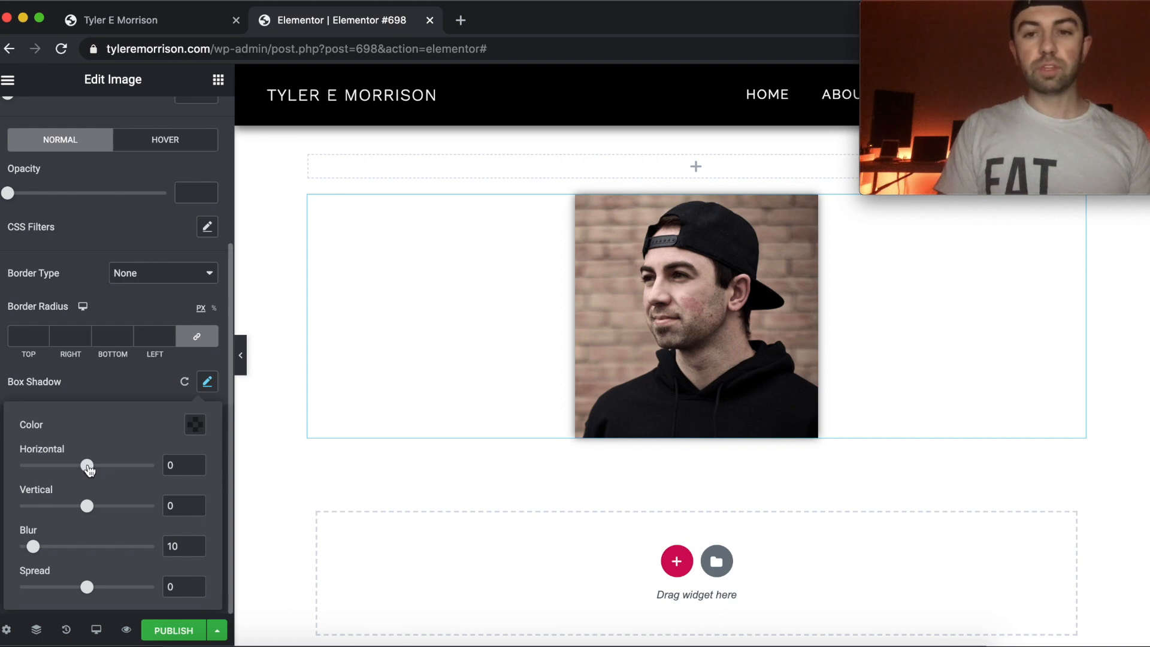
mouse_move(88, 469)
left_mouse_down()
mouse_move(111, 468)
mouse_move(39, 468)
mouse_move(124, 468)
mouse_move(89, 471)
mouse_move(98, 472)
left_mouse_up()
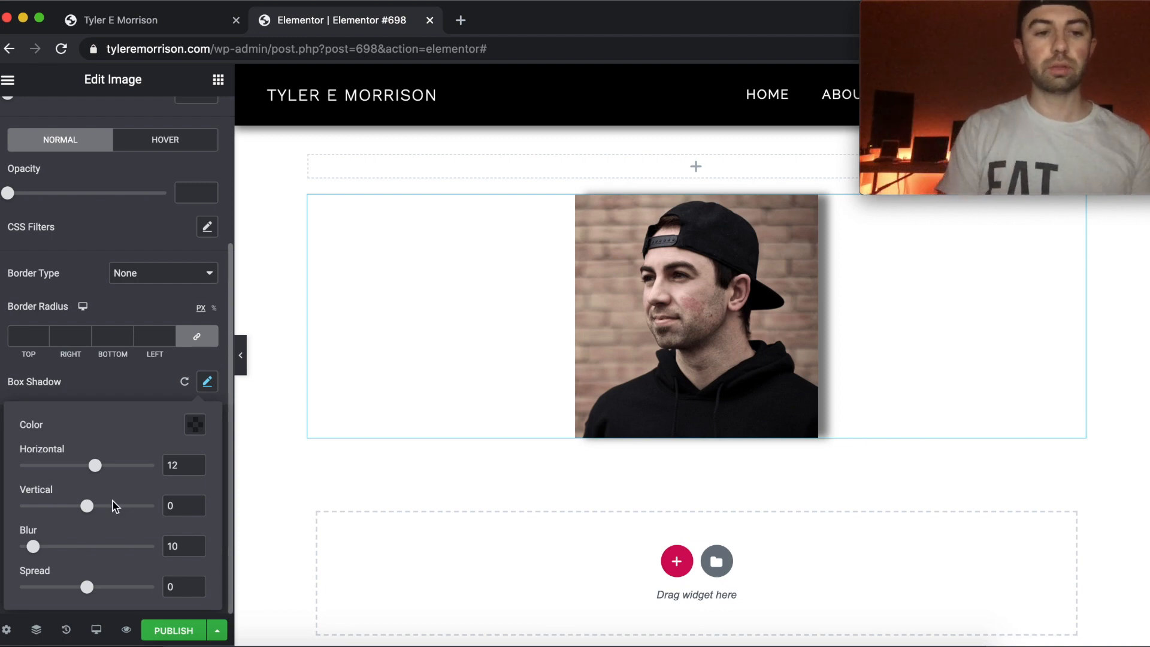
mouse_move(87, 508)
left_mouse_down()
mouse_move(124, 508)
mouse_move(67, 507)
mouse_move(95, 507)
left_mouse_up()
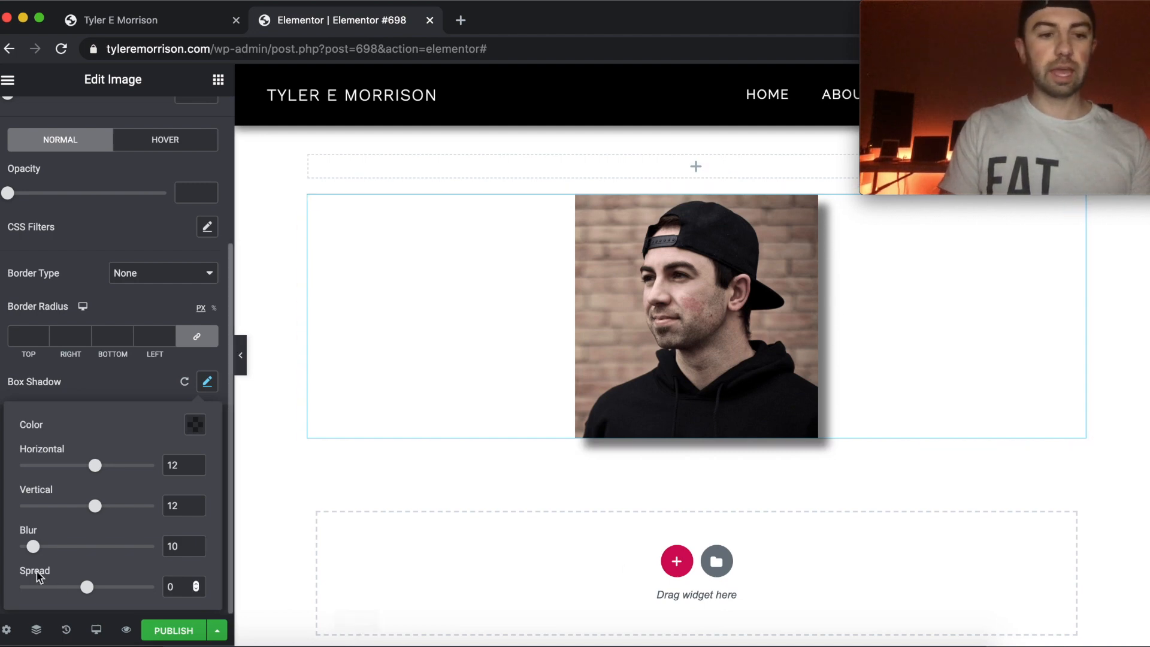
Try box shadow blur values of 24, 0 and 11, return the blur to 10, and test the spread, leaving it at 0.
left_click_drag(33, 546, 52, 549)
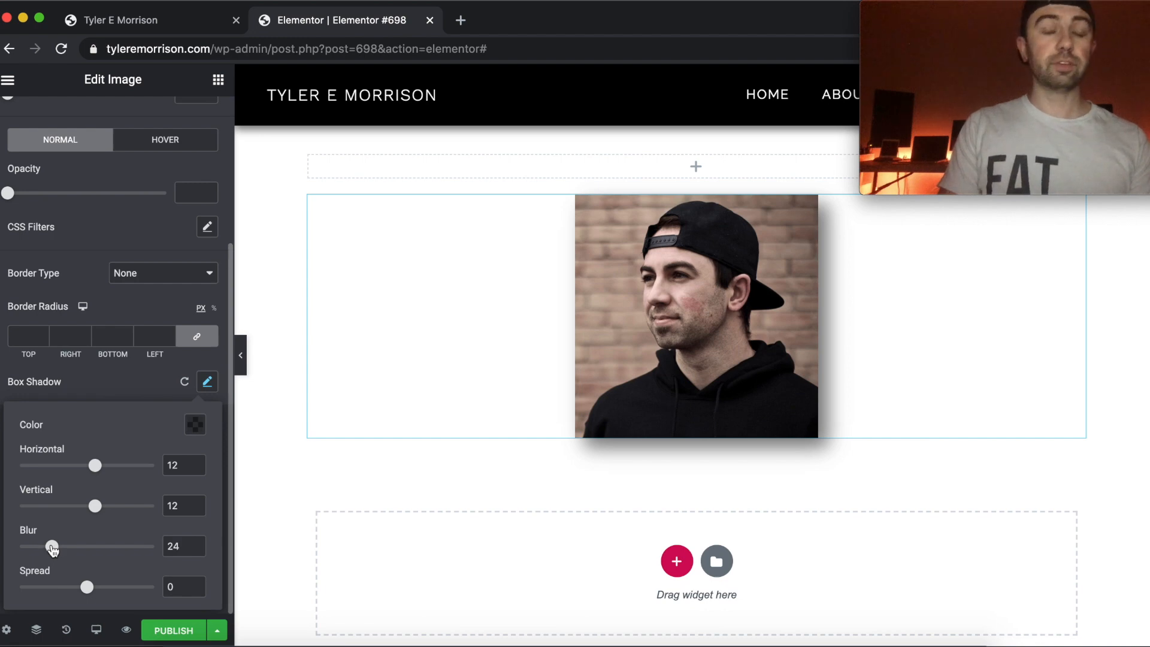
left_click_drag(52, 549, 12, 550)
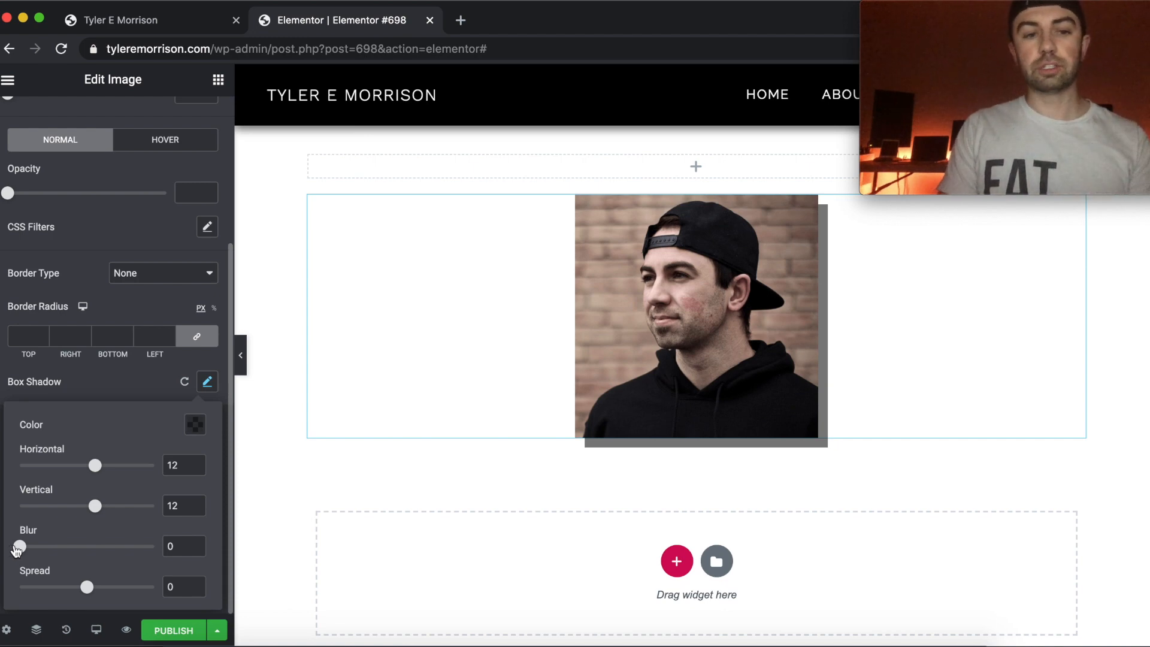
left_click_drag(21, 548, 37, 550)
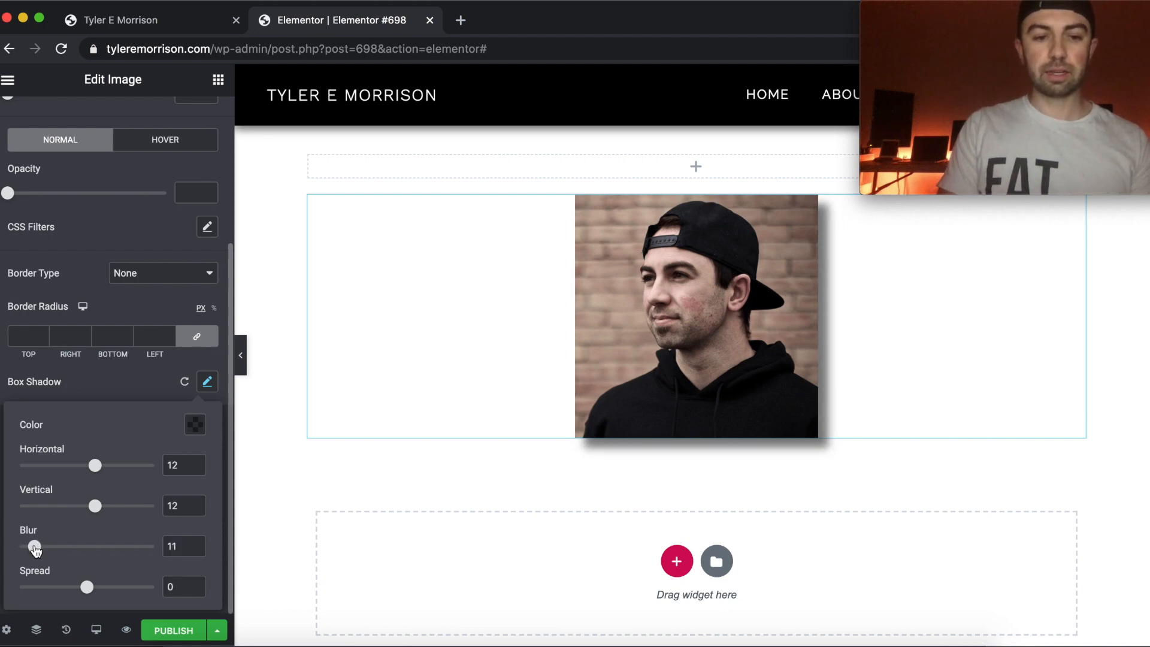
left_click_drag(34, 548, 33, 547)
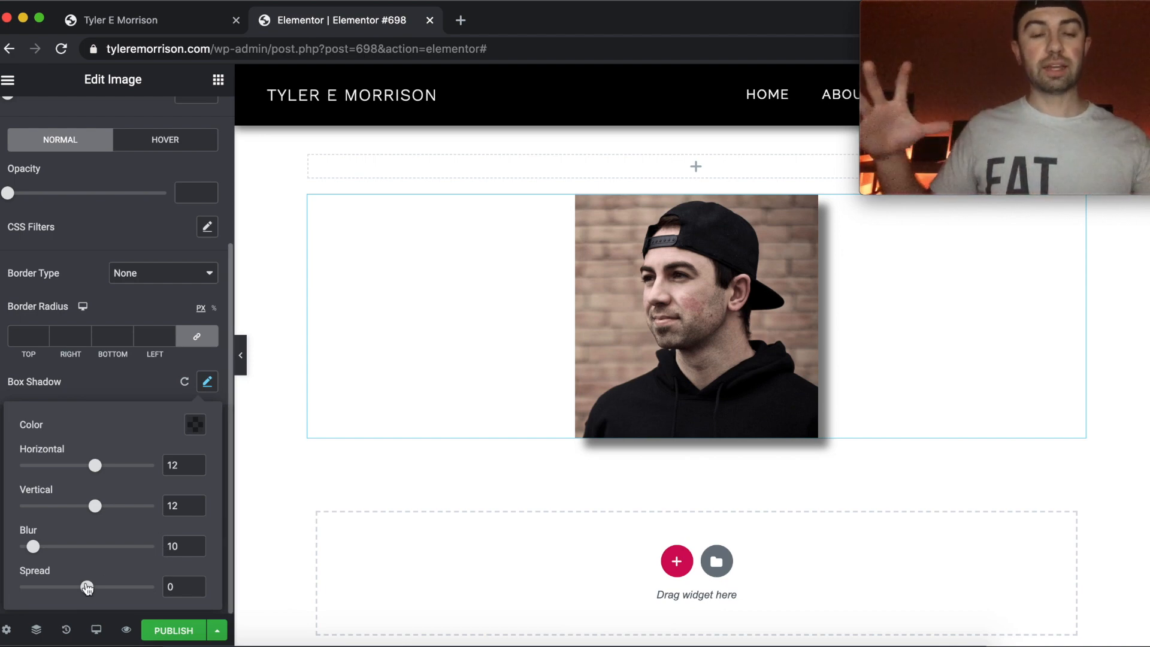
mouse_move(87, 589)
left_mouse_down()
mouse_move(75, 587)
mouse_move(154, 587)
mouse_move(66, 588)
mouse_move(87, 588)
left_mouse_up()
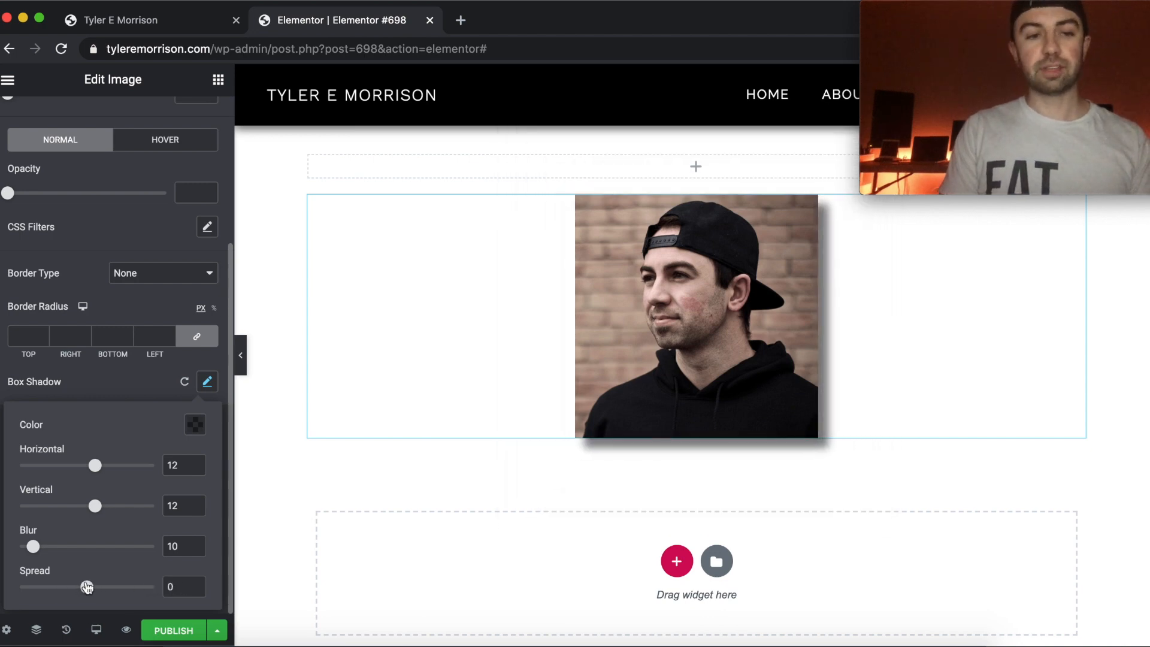
Reset the image's box shadow to its default and bring up the style options for the hover state.
left_click(186, 383)
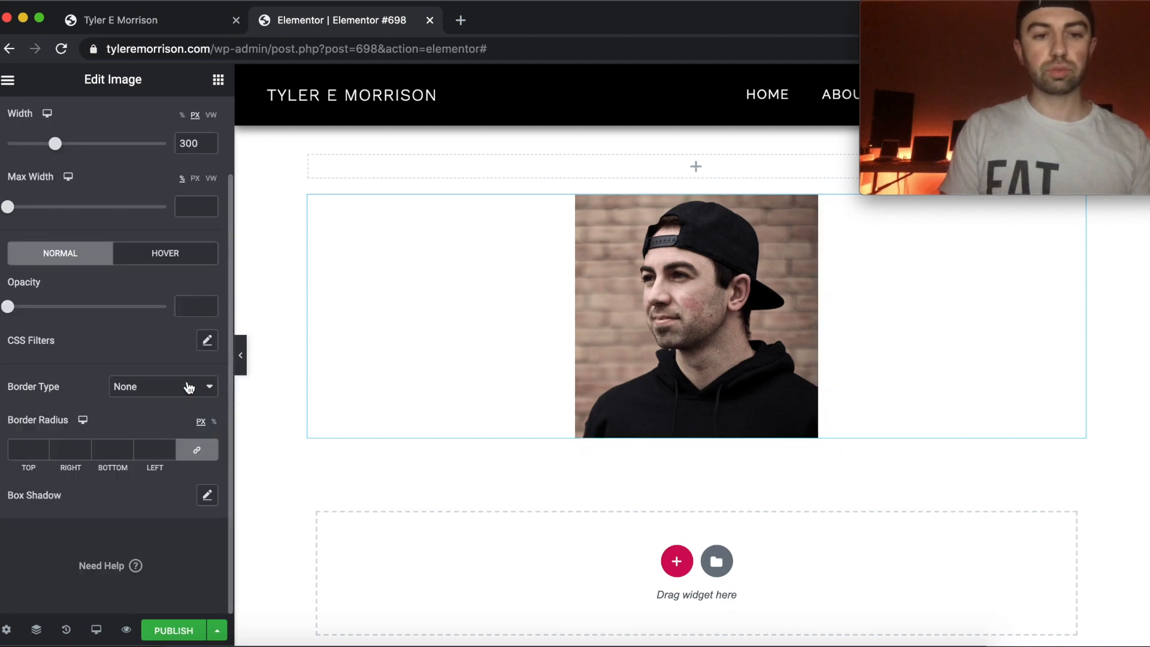
scroll(84, 251, "up", 2)
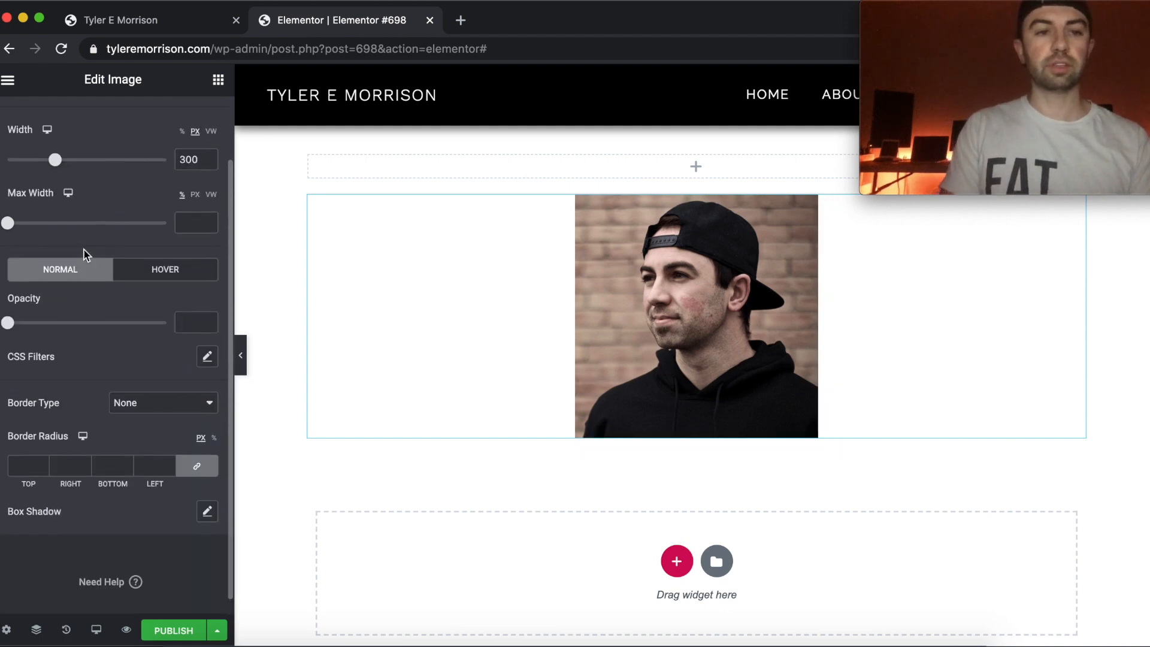
left_click(179, 313)
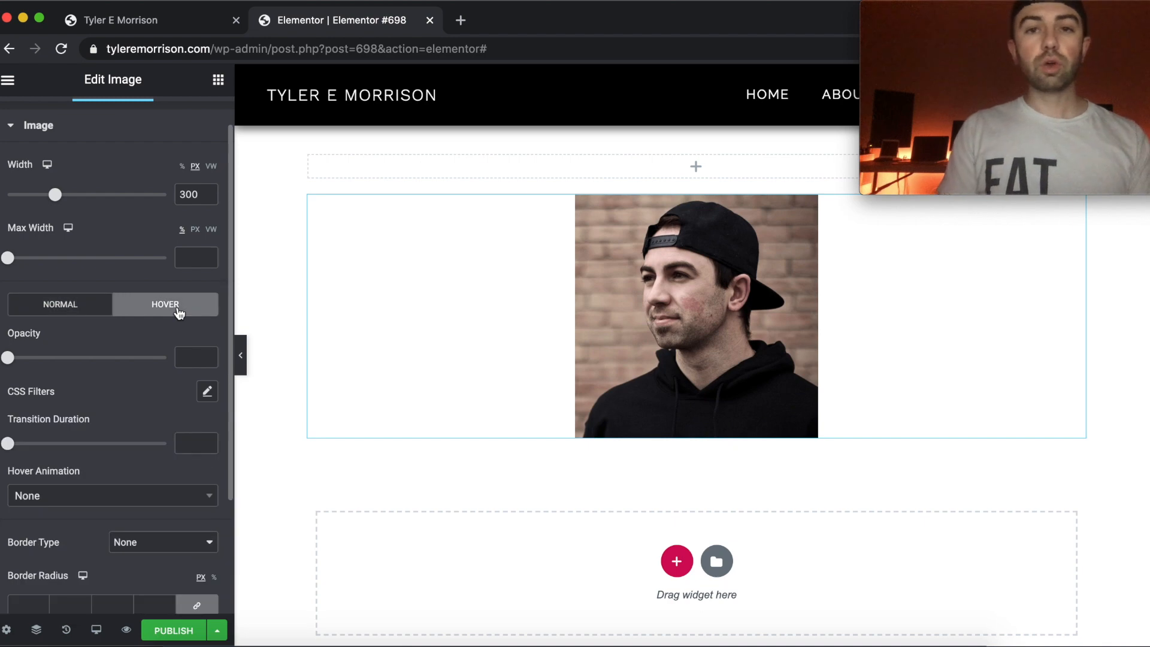
scroll(178, 309, "down", 5)
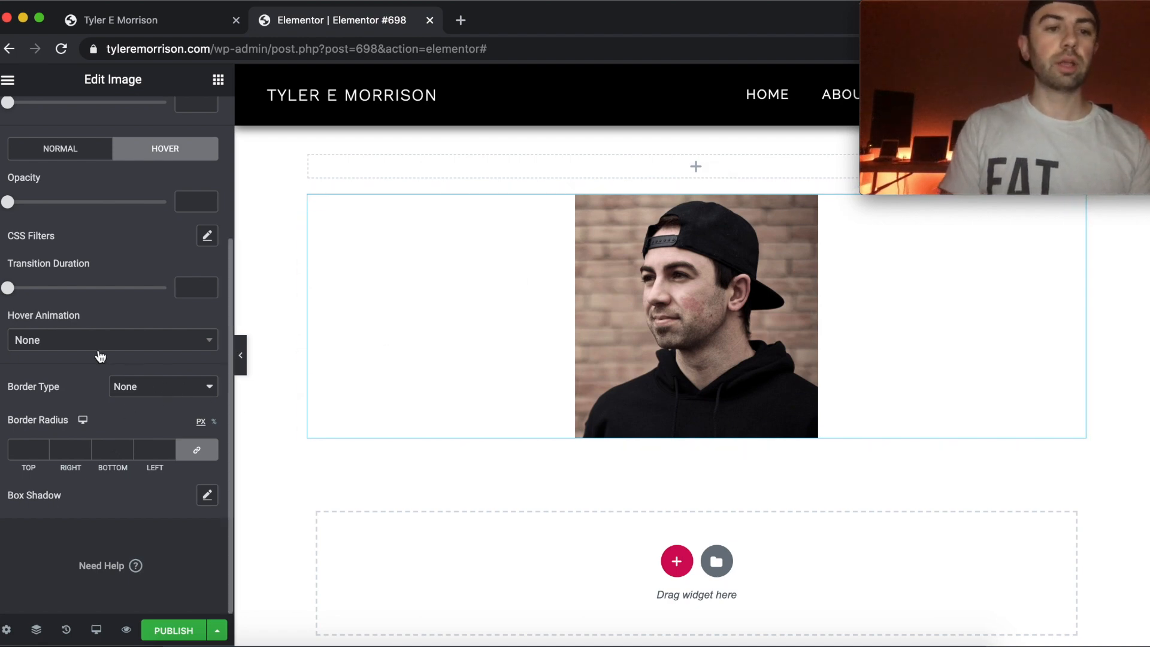
scroll(198, 293, "up", 2)
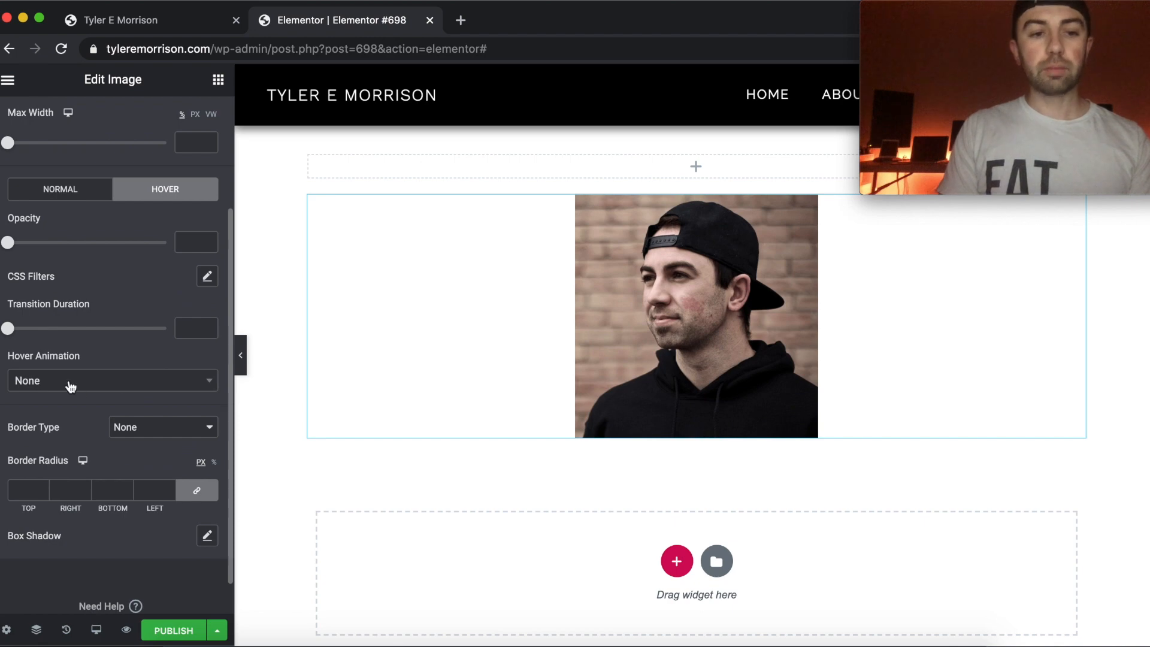
Try the Pulse hover animation on the image and preview it on the page.
left_click(71, 384)
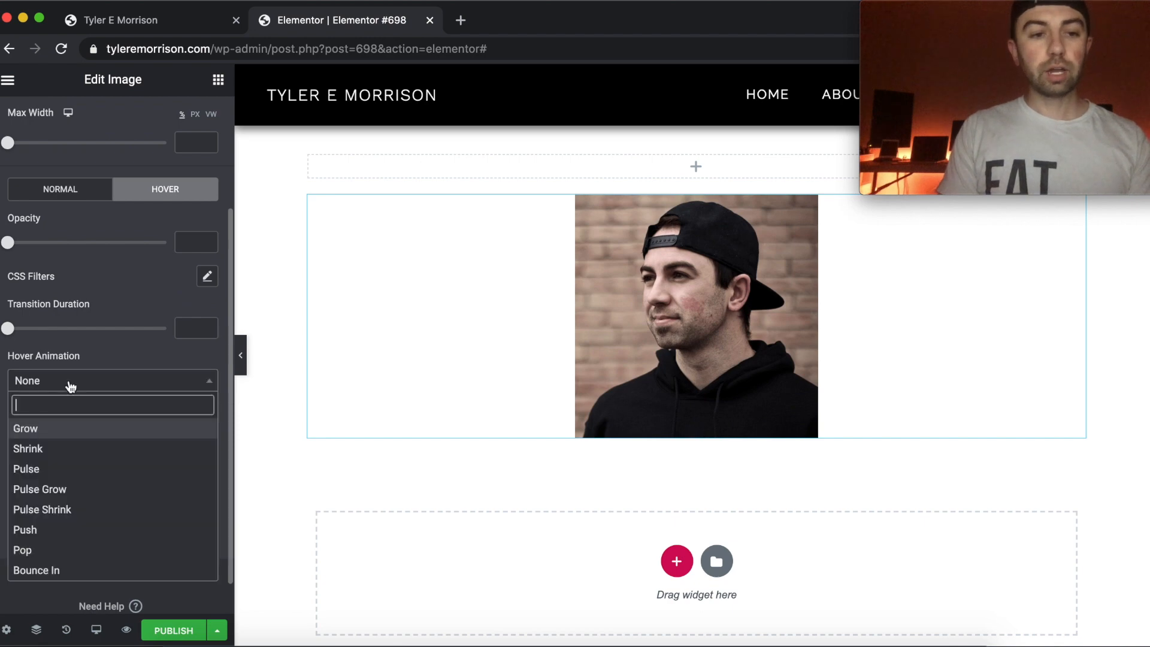
left_click(85, 470)
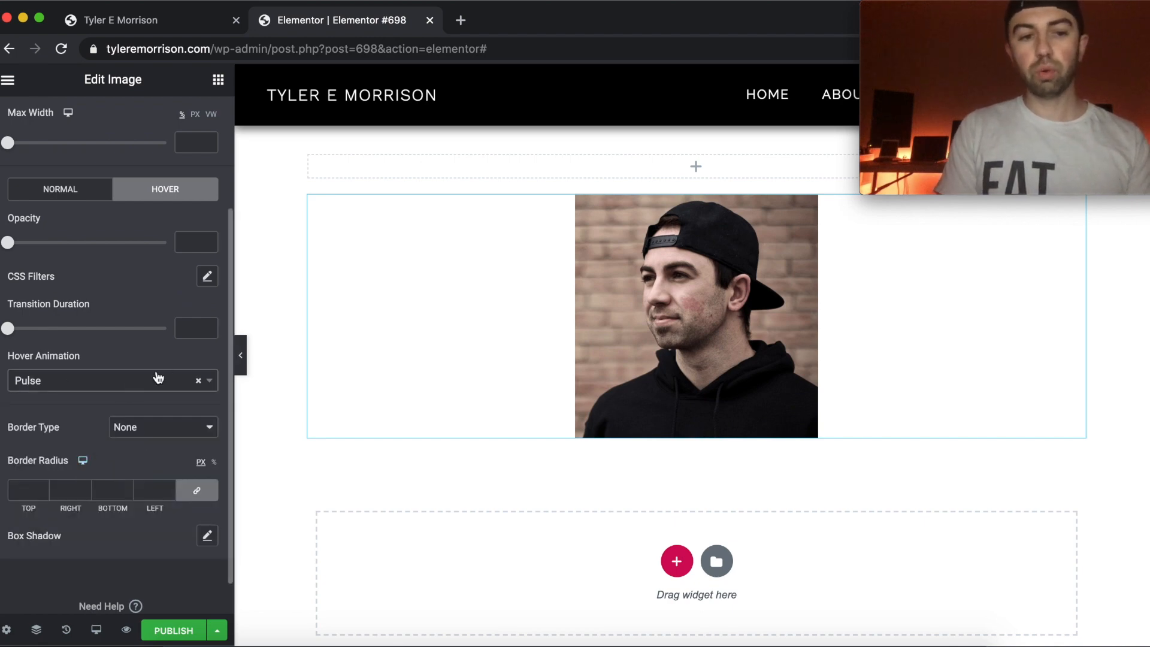
mouse_move(633, 279)
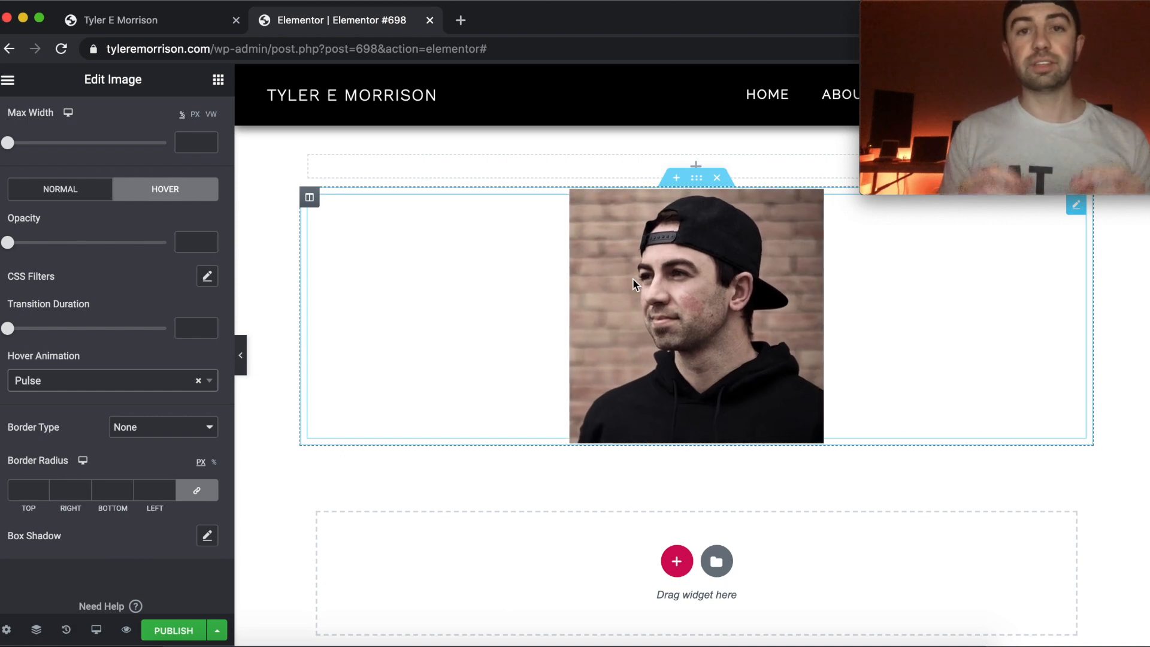
Remove the Pulse animation, browse the other hover animations, and choose Shrink for the image.
left_click(183, 382)
scroll(132, 533, "down", 2)
scroll(132, 533, "down", 2)
scroll(132, 533, "up", 5)
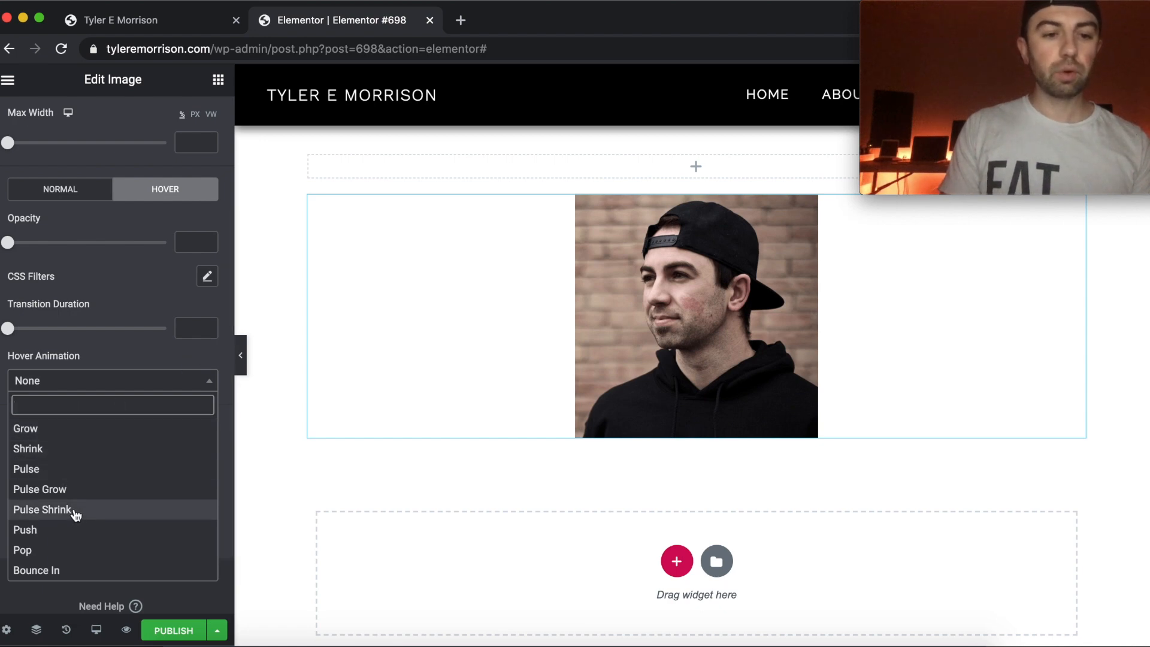
left_click(94, 451)
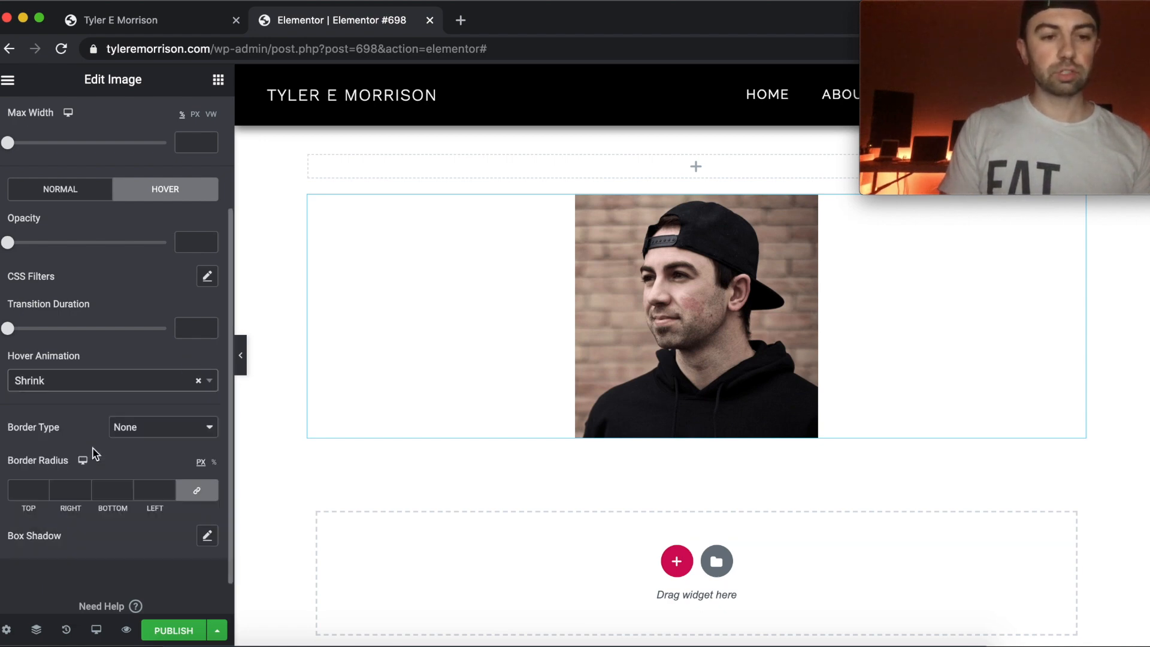
Try hover transition durations of 0.5 and 3, previewing the Shrink effect on the image with each.
mouse_move(8, 328)
left_mouse_down()
mouse_move(41, 329)
mouse_move(24, 329)
left_mouse_up()
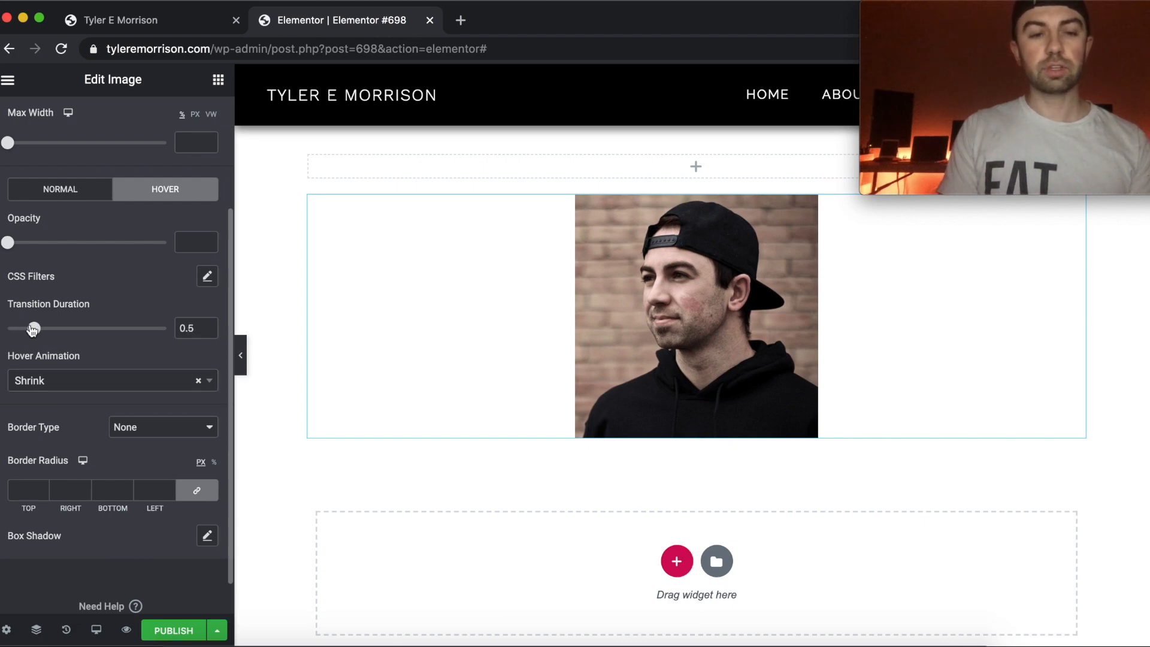
mouse_move(657, 301)
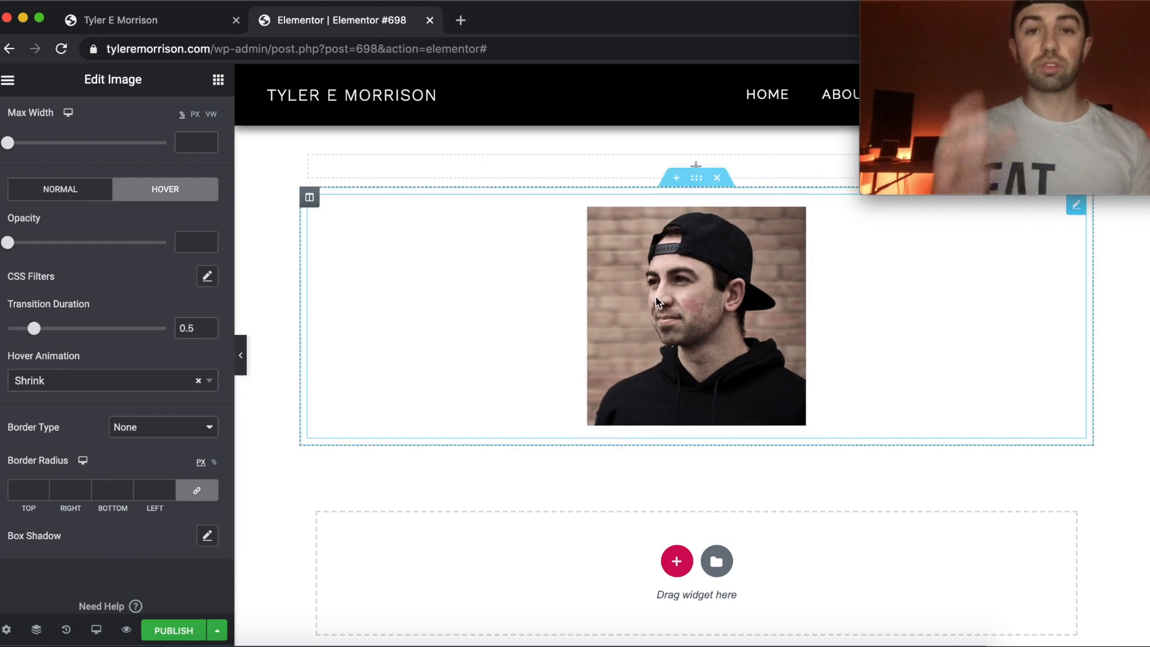
left_click_drag(34, 328, 206, 331)
mouse_move(637, 293)
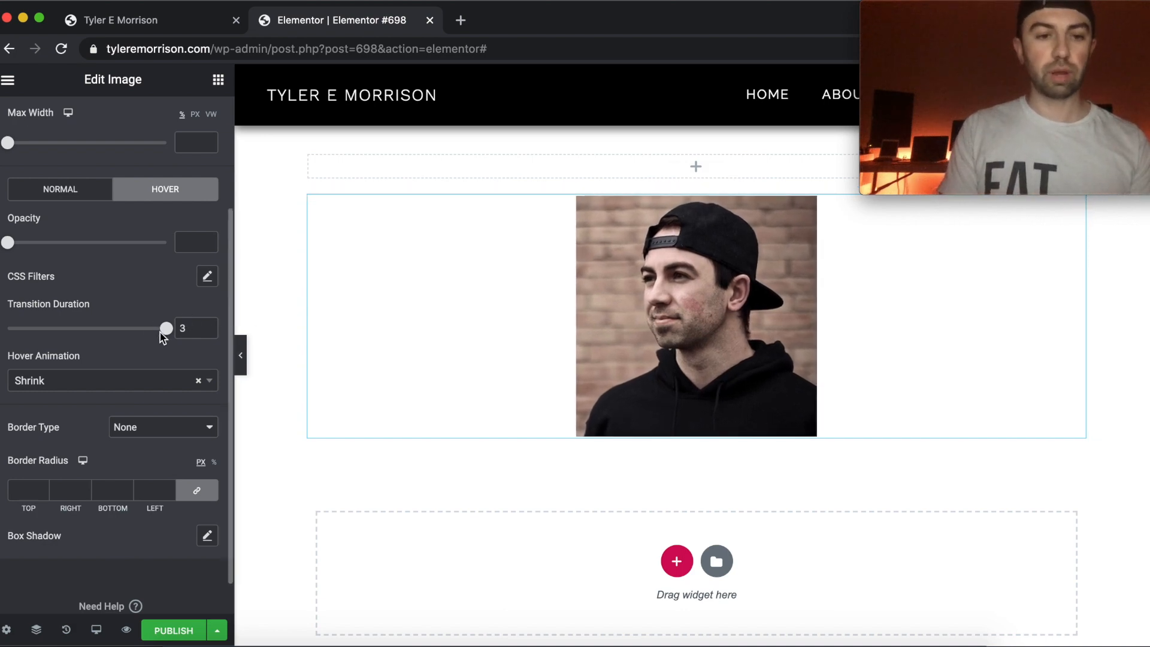
Clear the hover transition duration and return the hover animation to None.
left_click_drag(189, 329, 159, 331)
key("BackSpace")
left_click(160, 289)
left_click(197, 380)
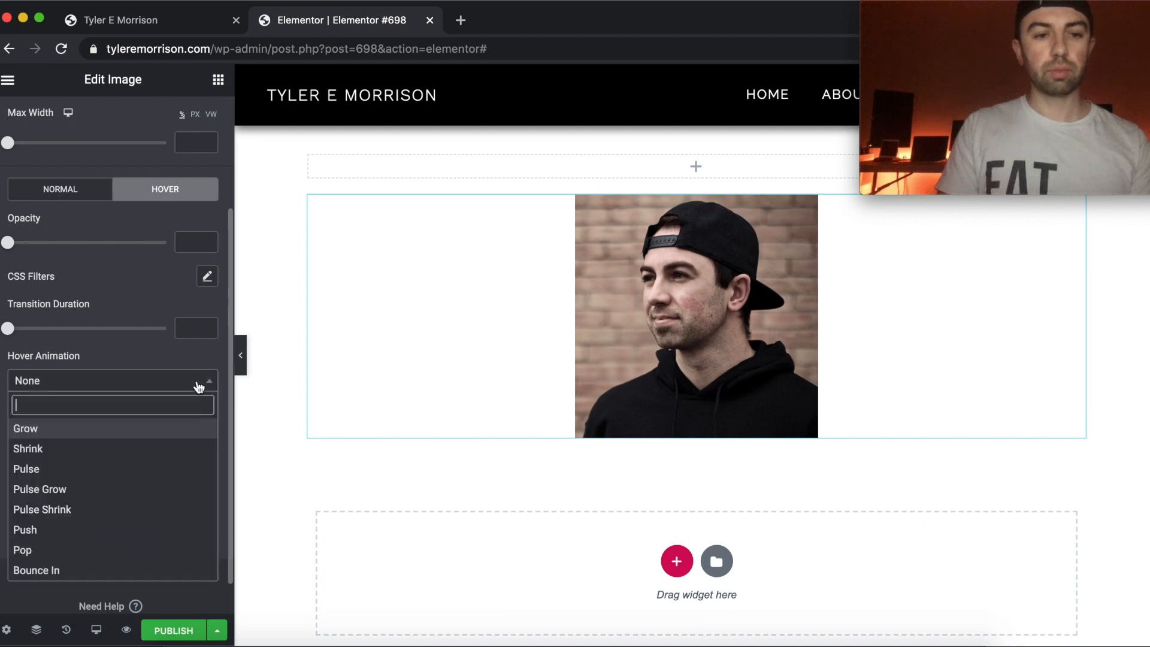
left_click(160, 353)
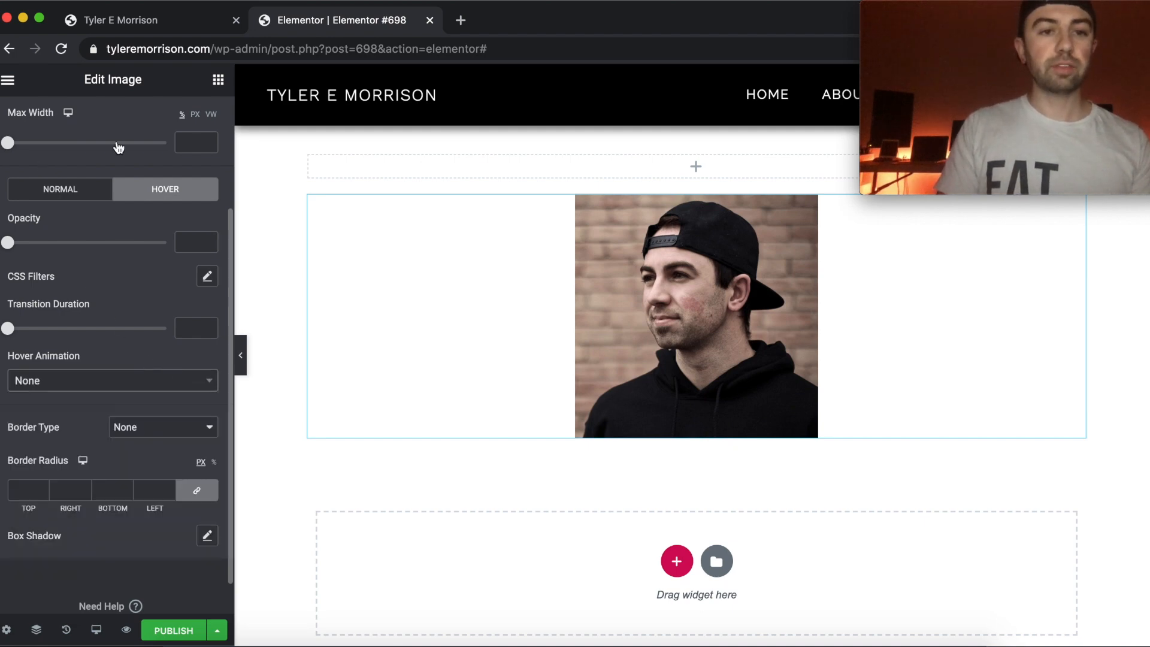
Try a linked padding of 62 px on all sides in the image's Advanced settings, and clear the values.
scroll(118, 147, "up", 5)
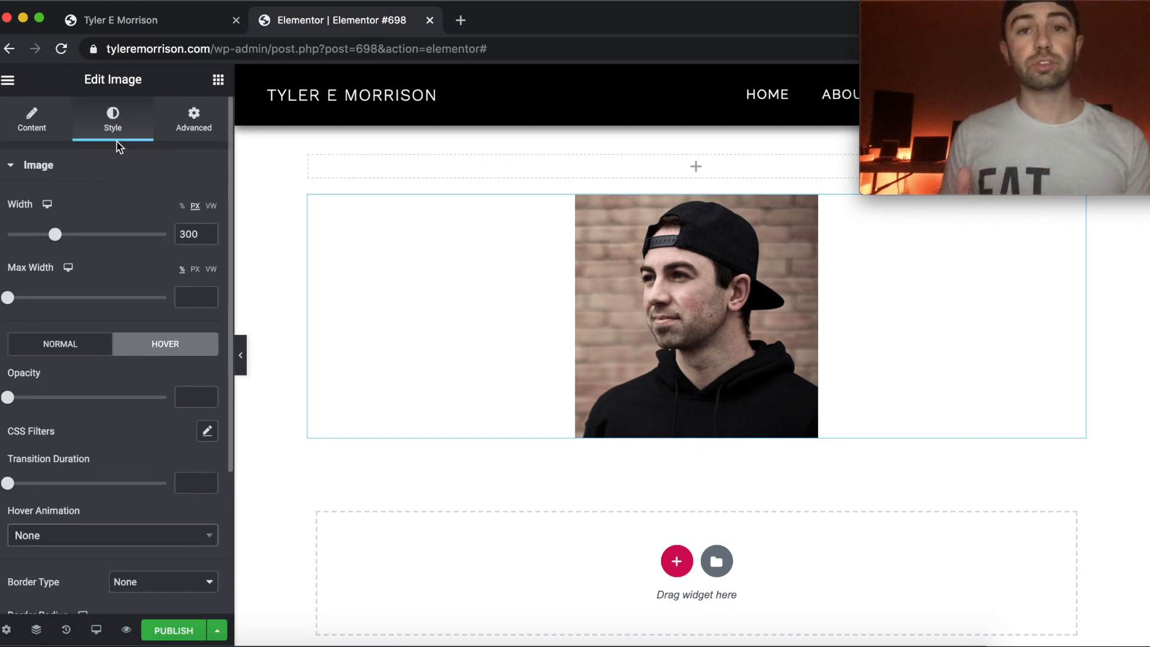
left_click(193, 120)
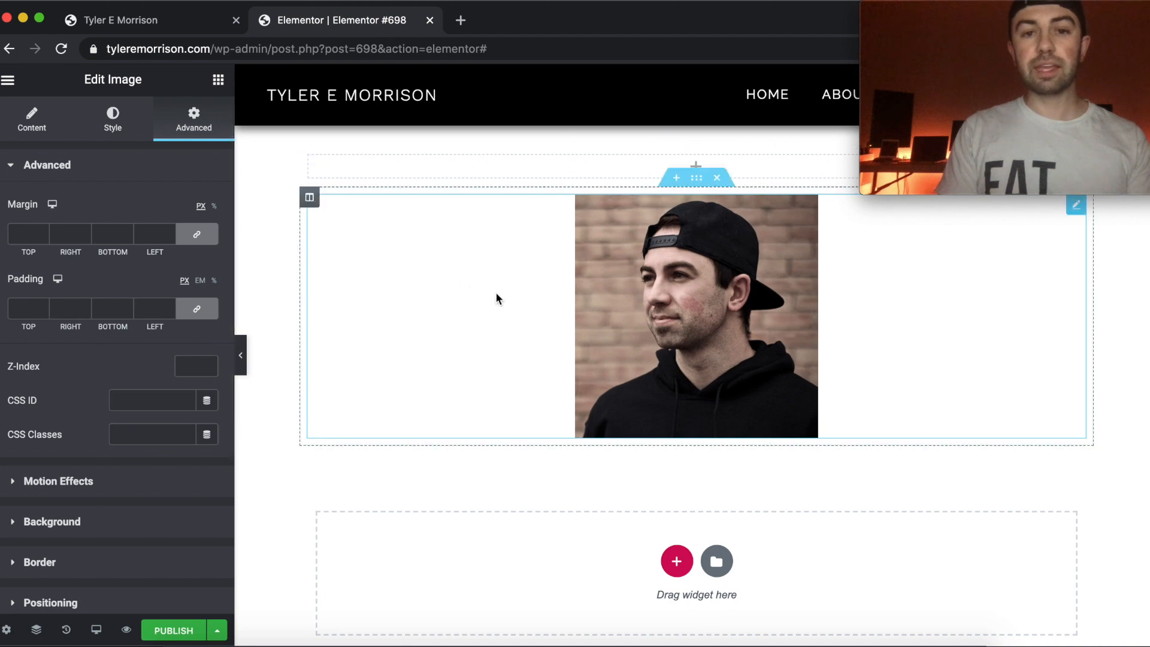
left_click(44, 305)
left_click_drag(44, 306, 44, 306)
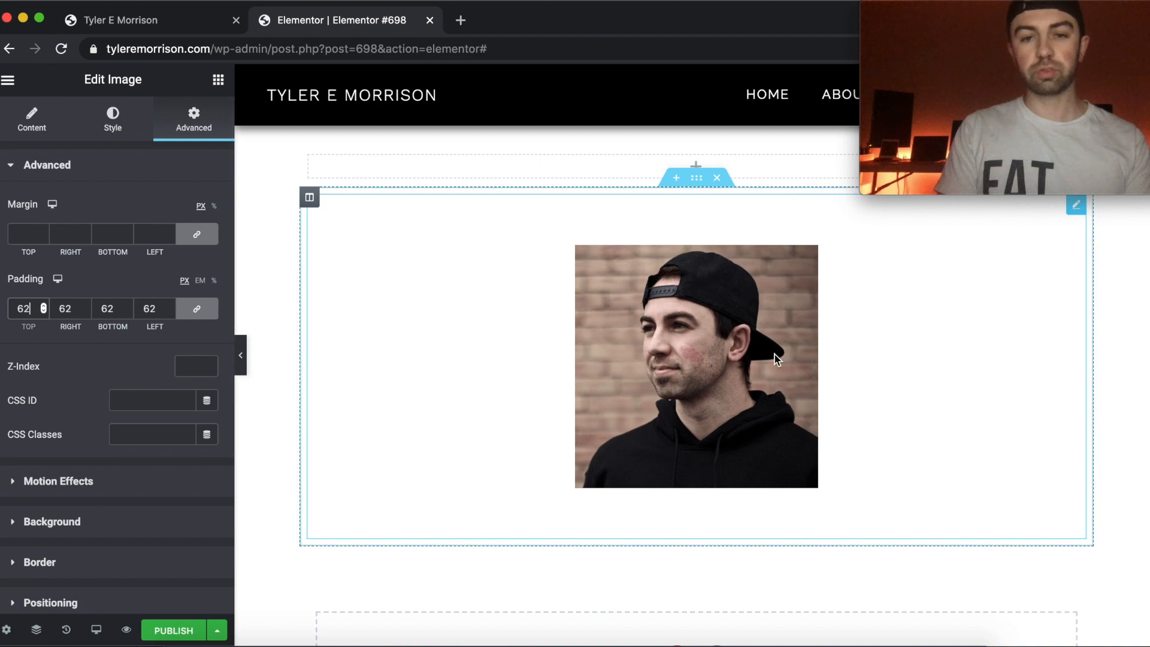
left_click_drag(156, 309, 133, 303)
key("BackSpace")
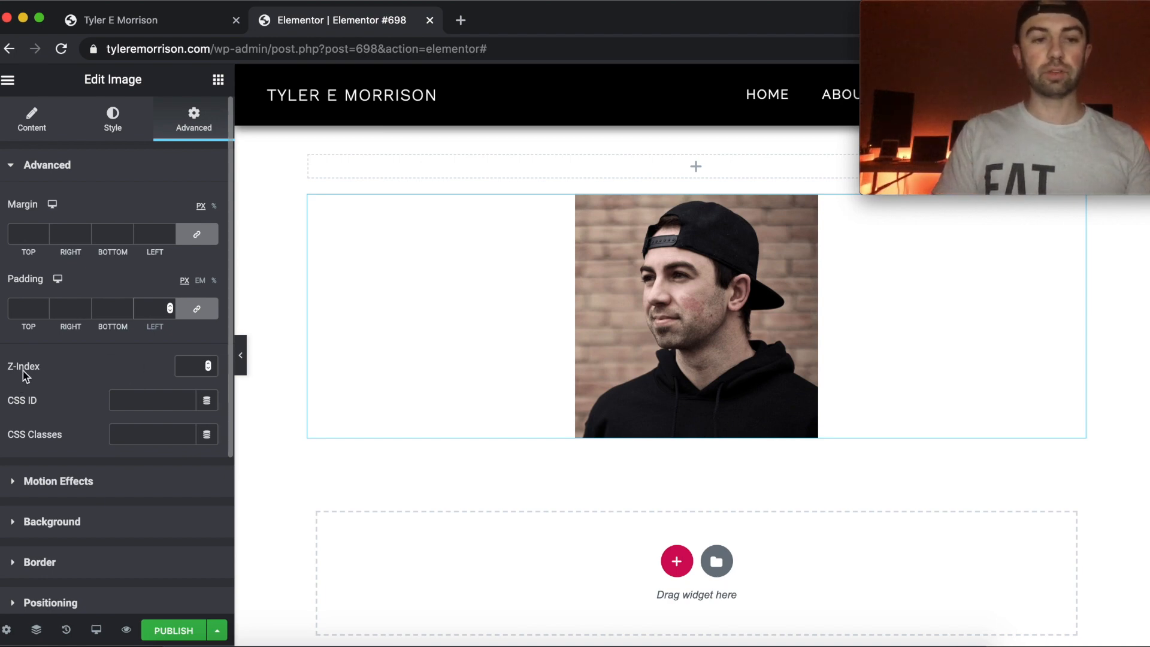
Expand the image's Motion Effects settings and set Sticky to Top.
scroll(172, 395, "down", 3)
scroll(172, 401, "up", 3)
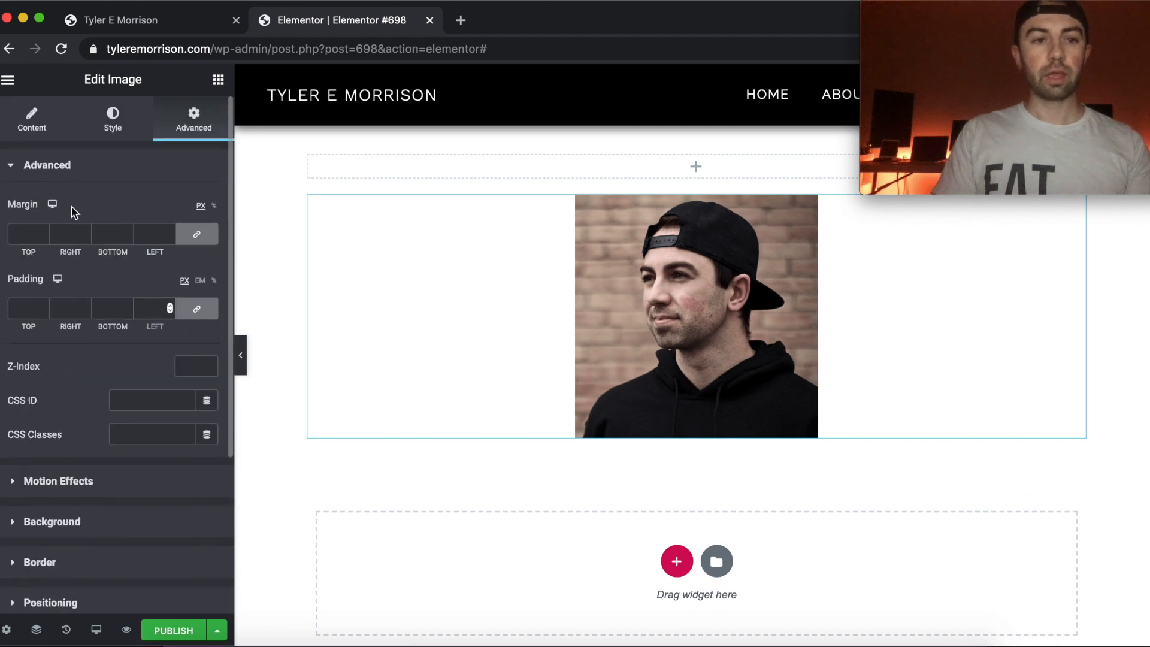
left_click(104, 165)
left_click(68, 206)
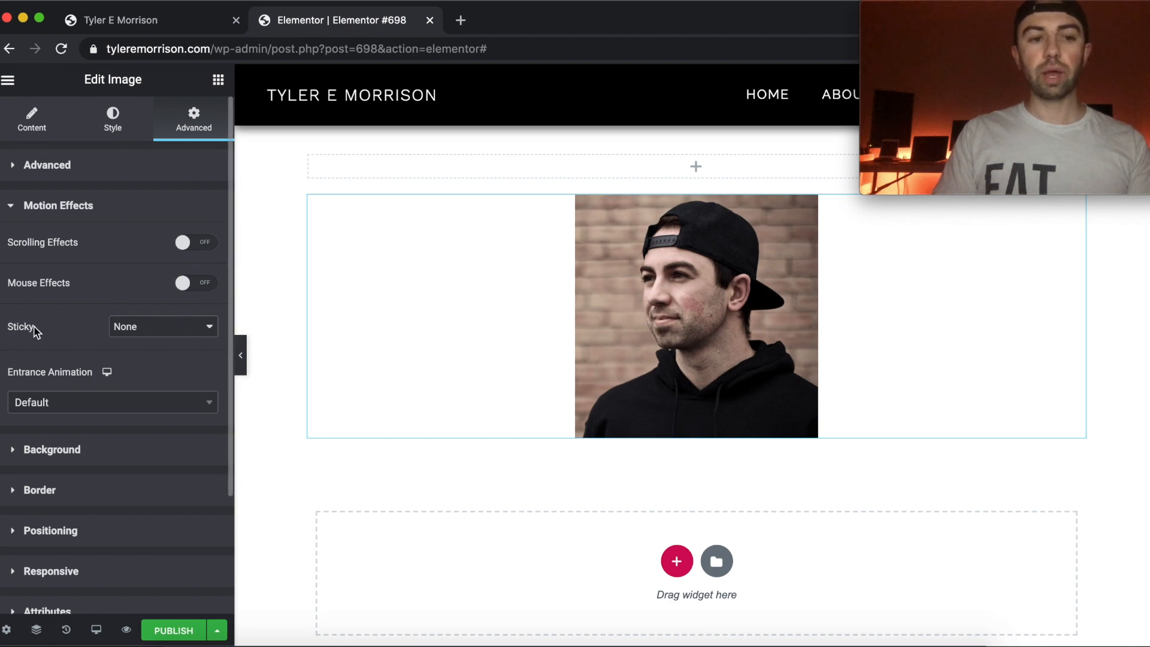
left_click(144, 330)
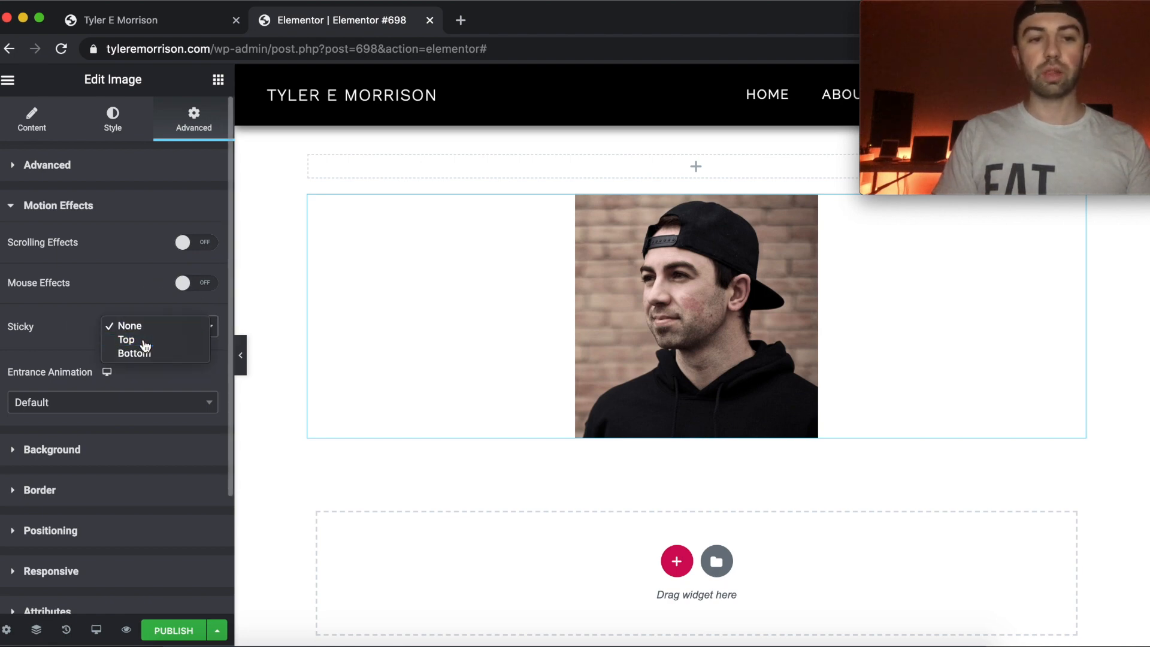
left_click(143, 338)
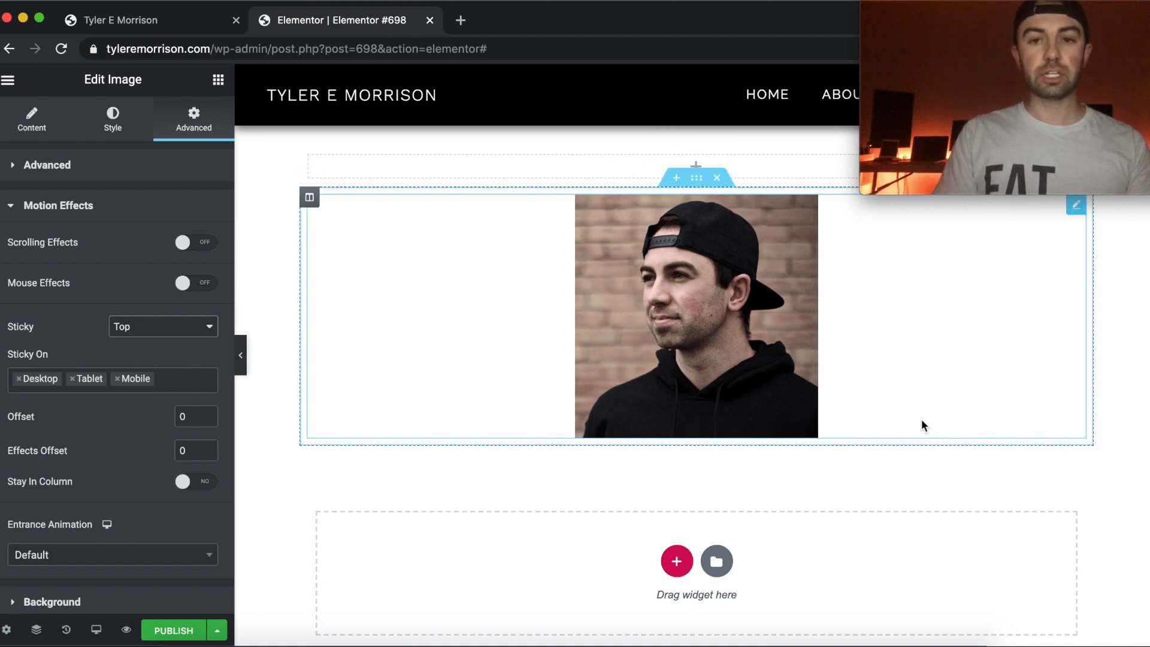
Test the sticky image by moving through the page, and set Sticky back to None.
scroll(923, 425, "down", 5)
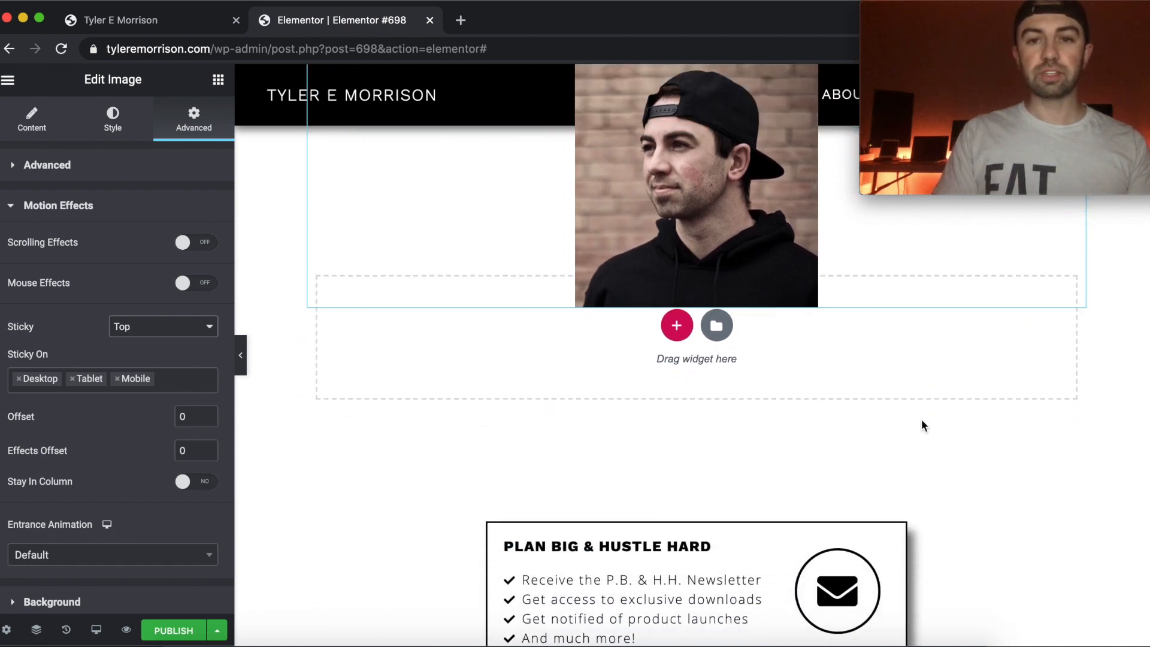
scroll(923, 425, "down", 4)
scroll(922, 418, "up", 9)
left_click(180, 326)
left_click(170, 317)
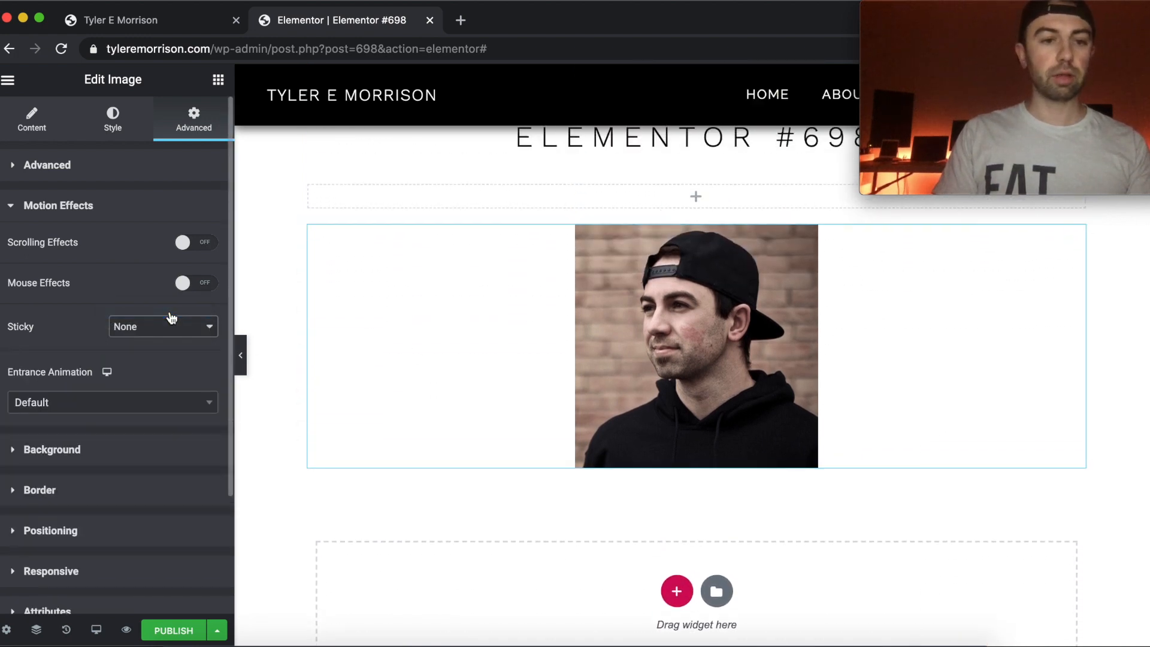
Try the Fade In Left entrance animation on the image, and check the duration options while leaving it at Normal.
left_click(128, 407)
scroll(114, 510, "down", 5)
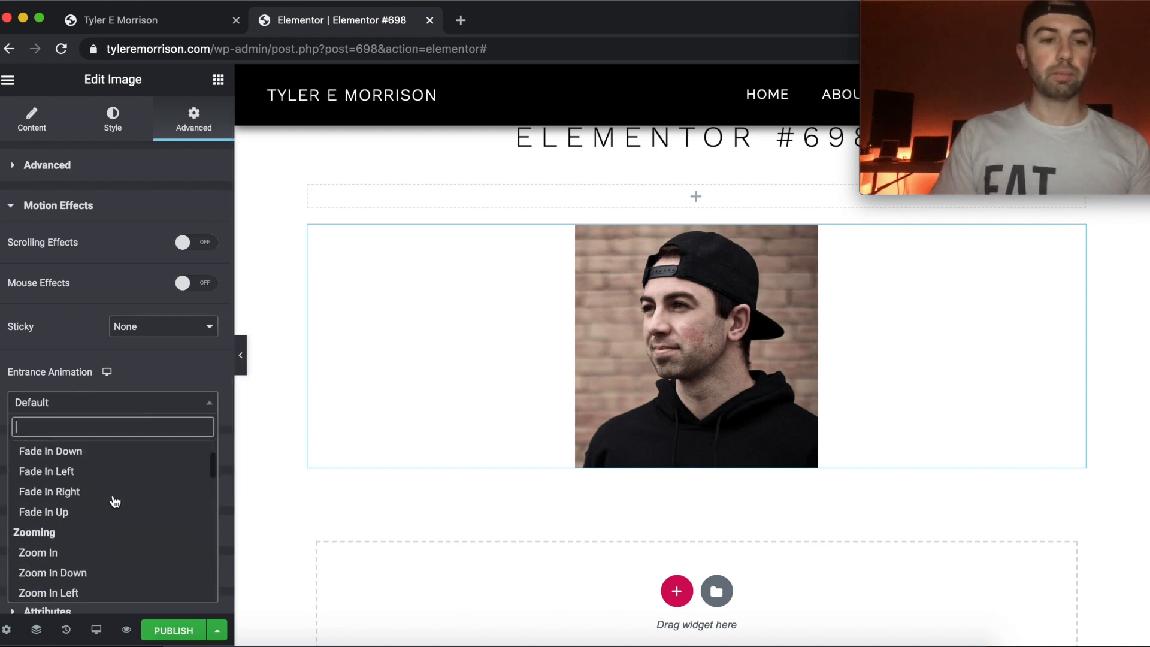
scroll(112, 533, "up", 3)
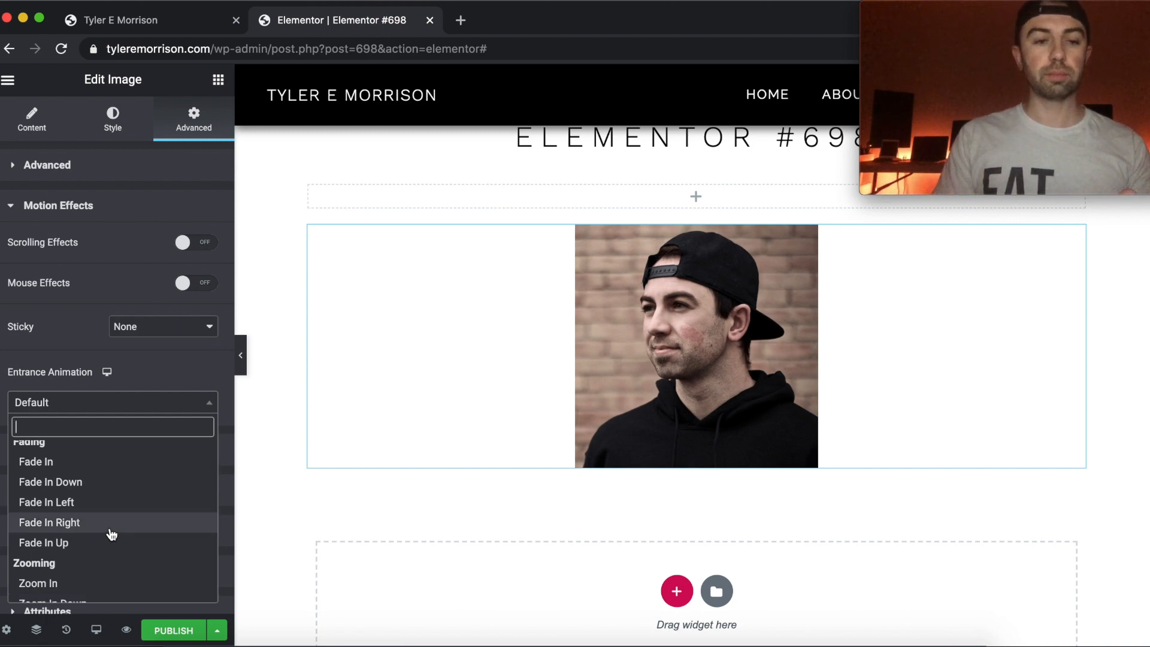
left_click(99, 503)
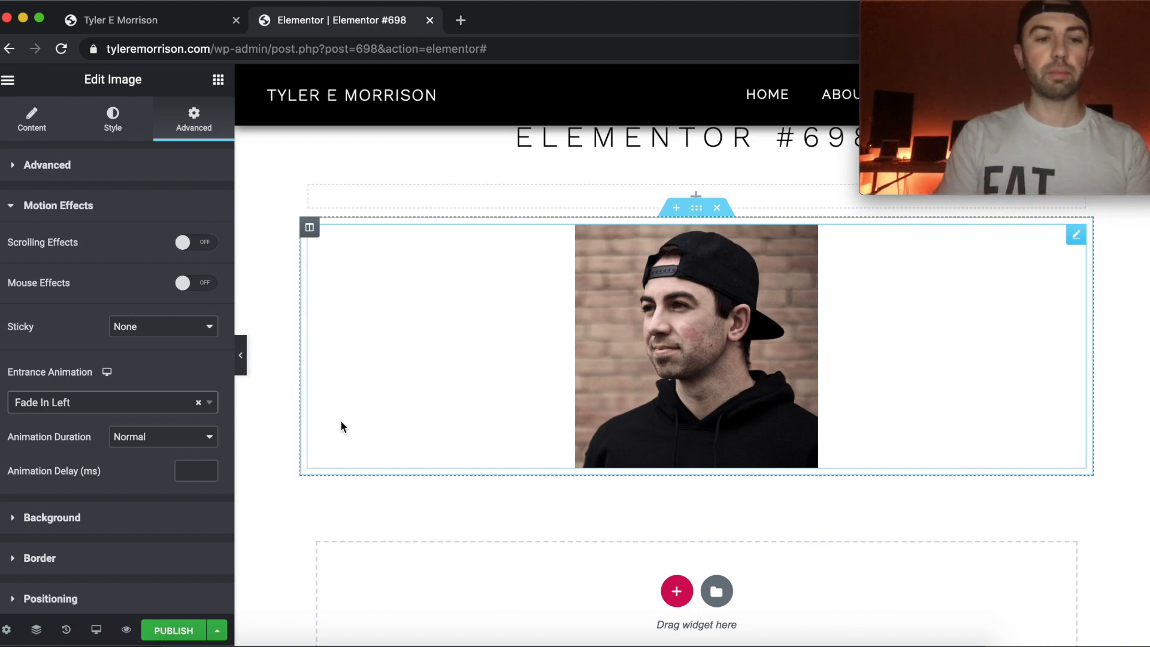
left_click(141, 437)
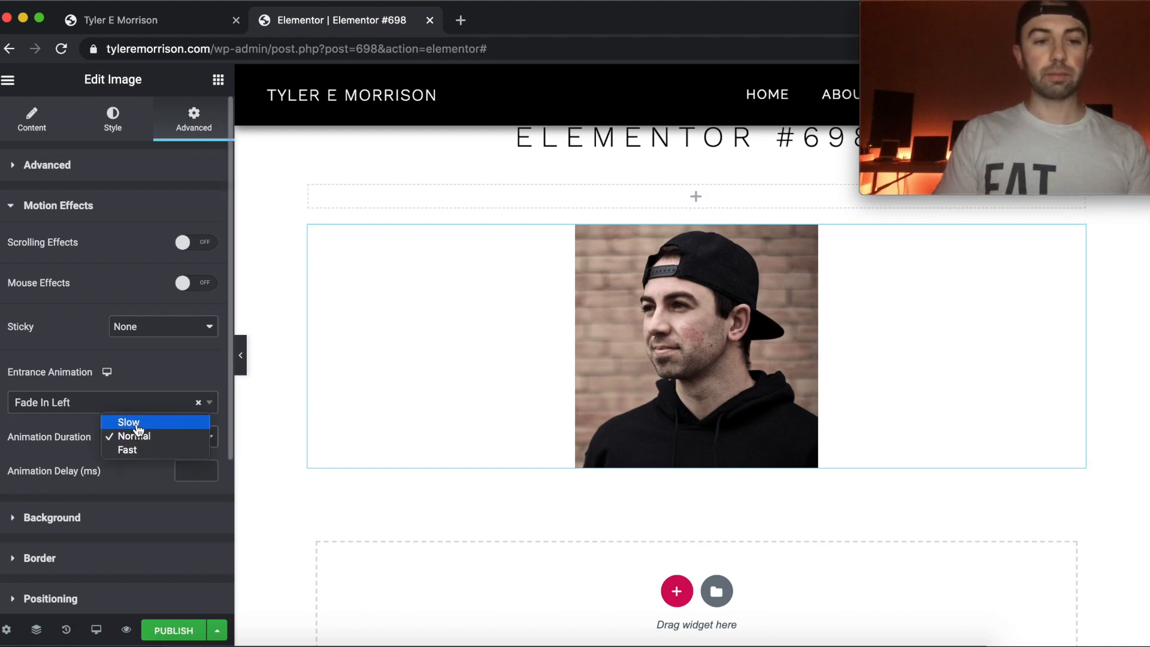
left_click(139, 479)
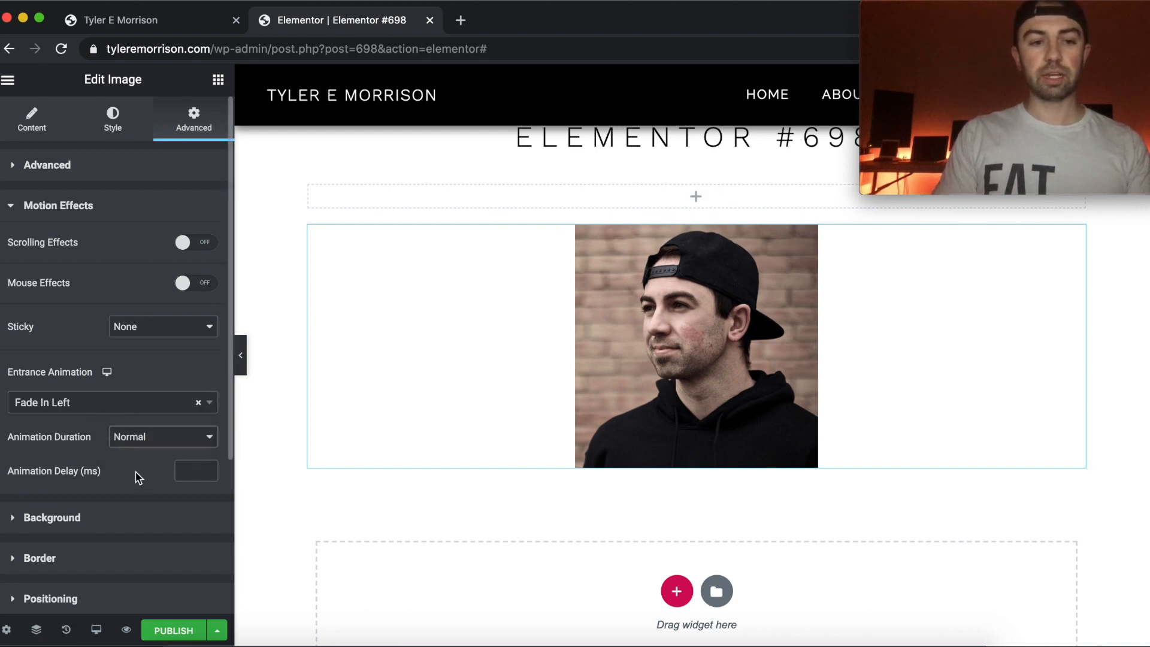
Try an animation delay of 1000 ms for the entrance animation, and start deleting the value.
left_click(196, 472)
type("1000")
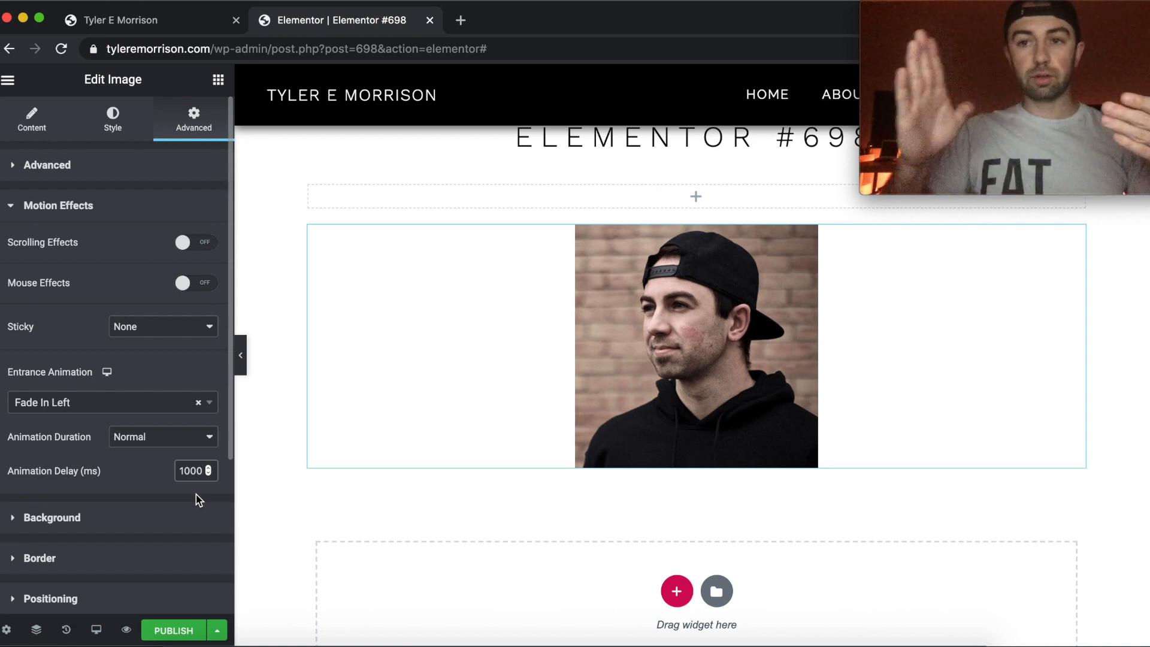
left_click(197, 471)
key("BackSpace")
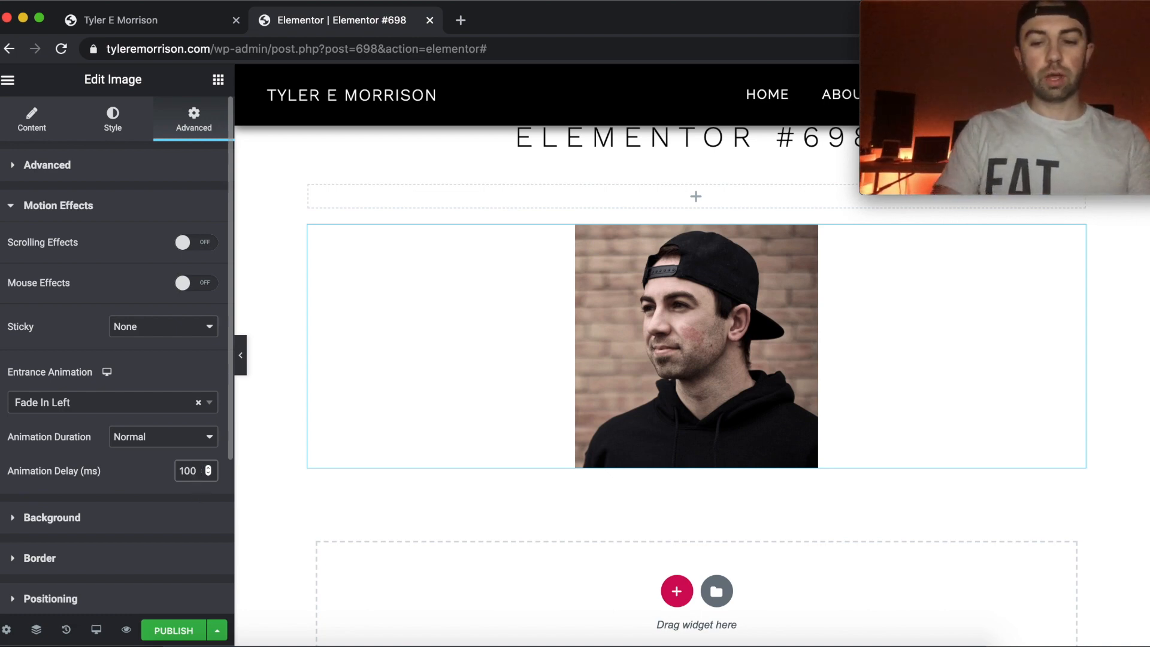
Remove the entrance animation so it is back at Default, and reopen the Advanced section with margin and padding.
left_click(198, 405)
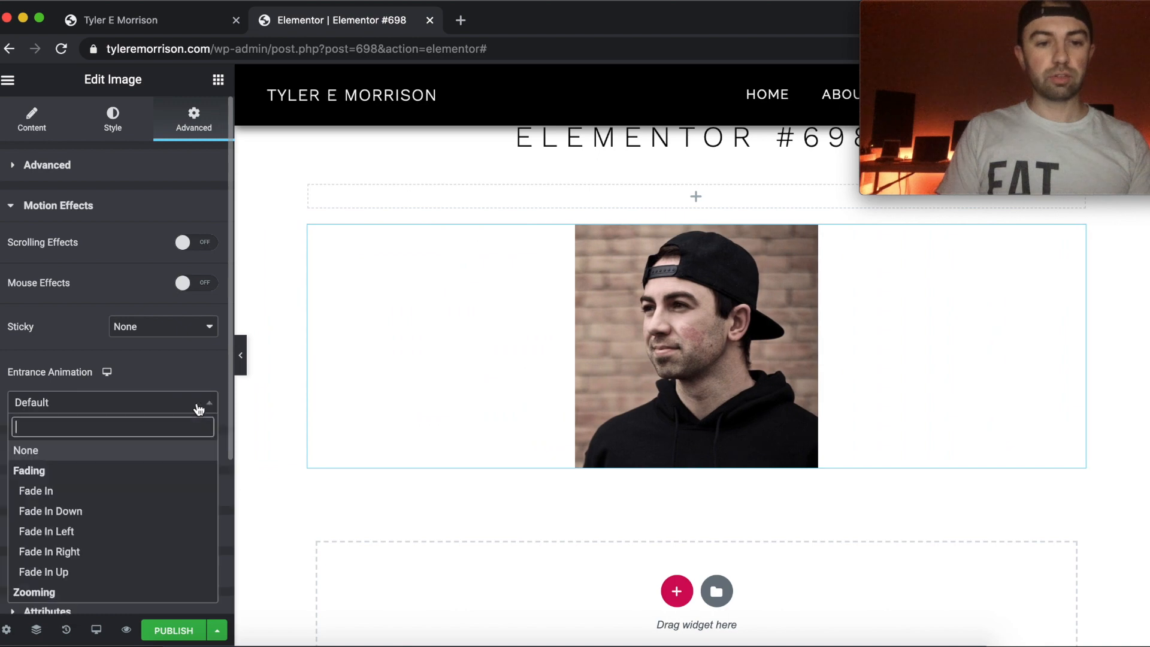
left_click(198, 403)
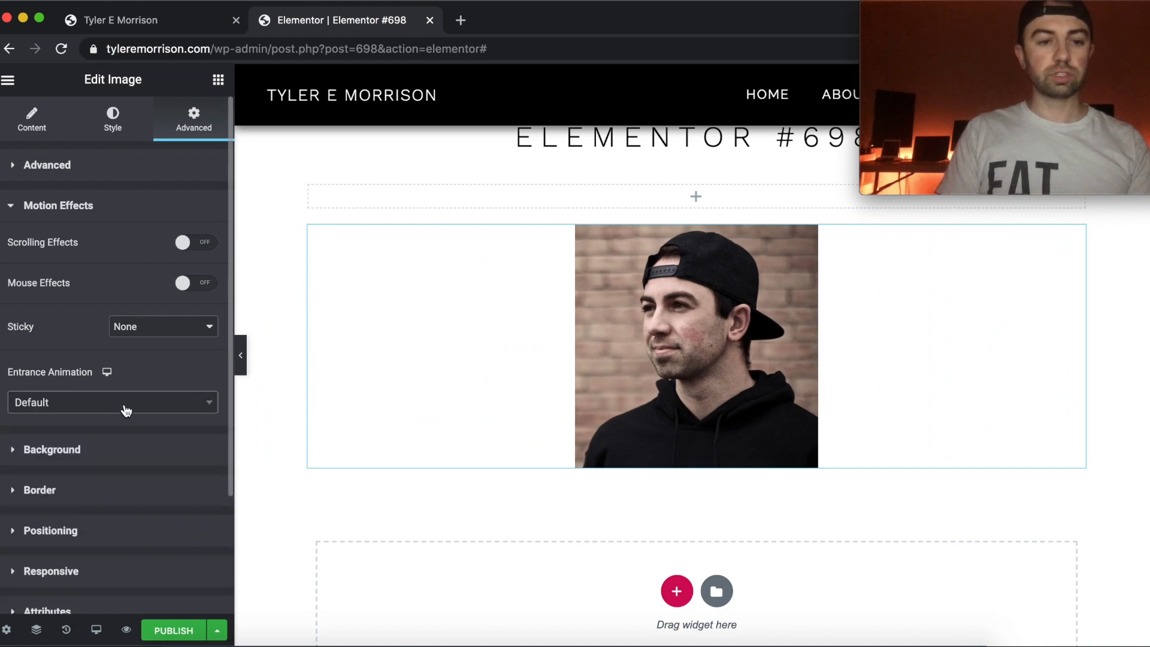
left_click(45, 166)
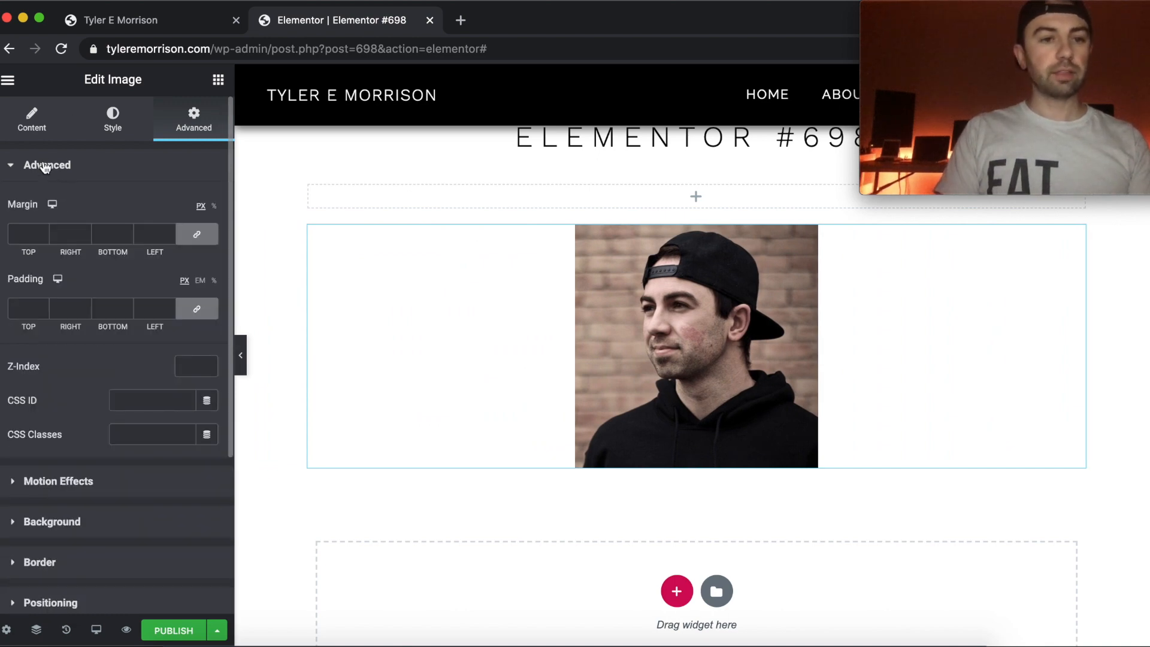
Try hiding the image on desktop in the responsive visibility settings, and set it back to Show.
left_click(45, 167)
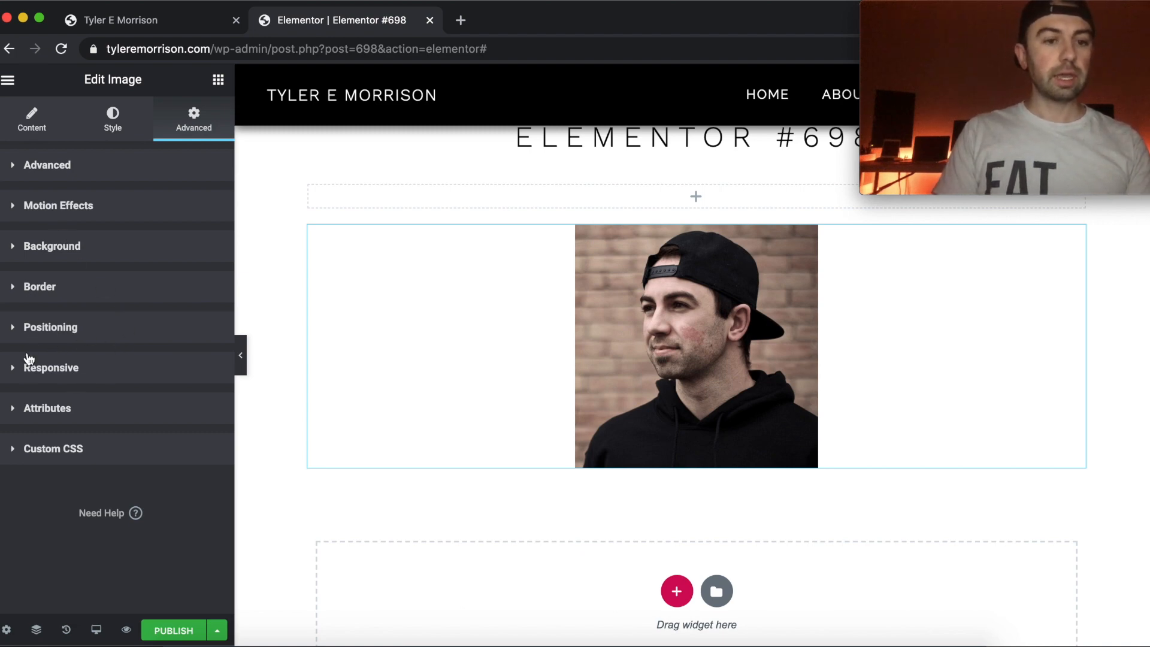
left_click(17, 369)
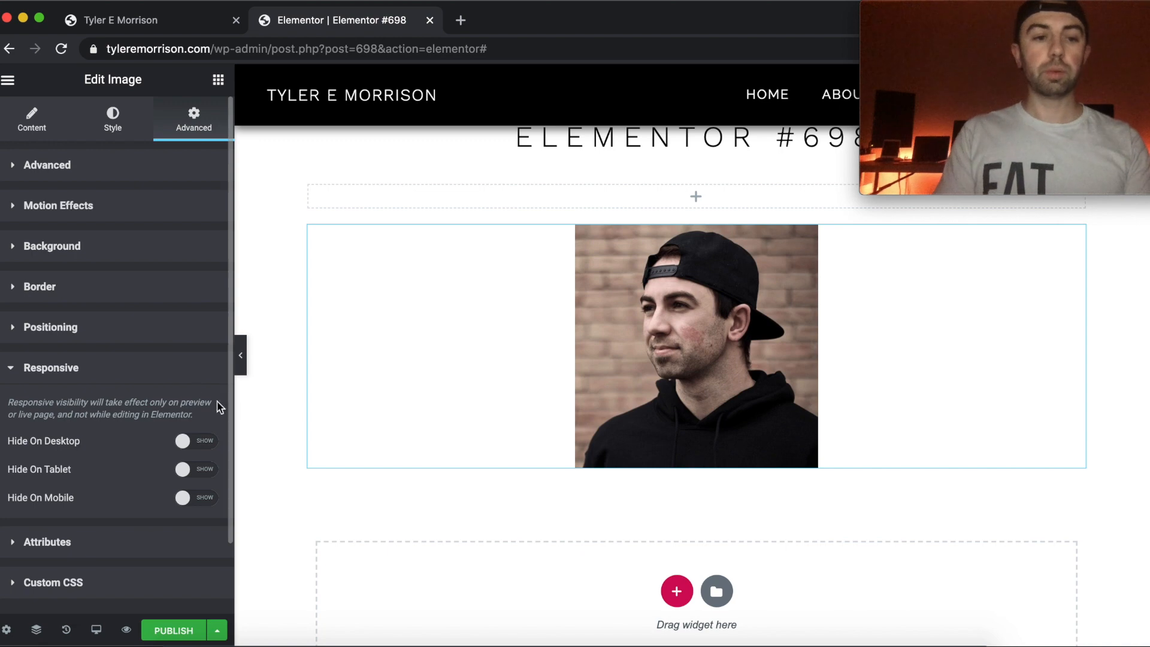
left_click(185, 444)
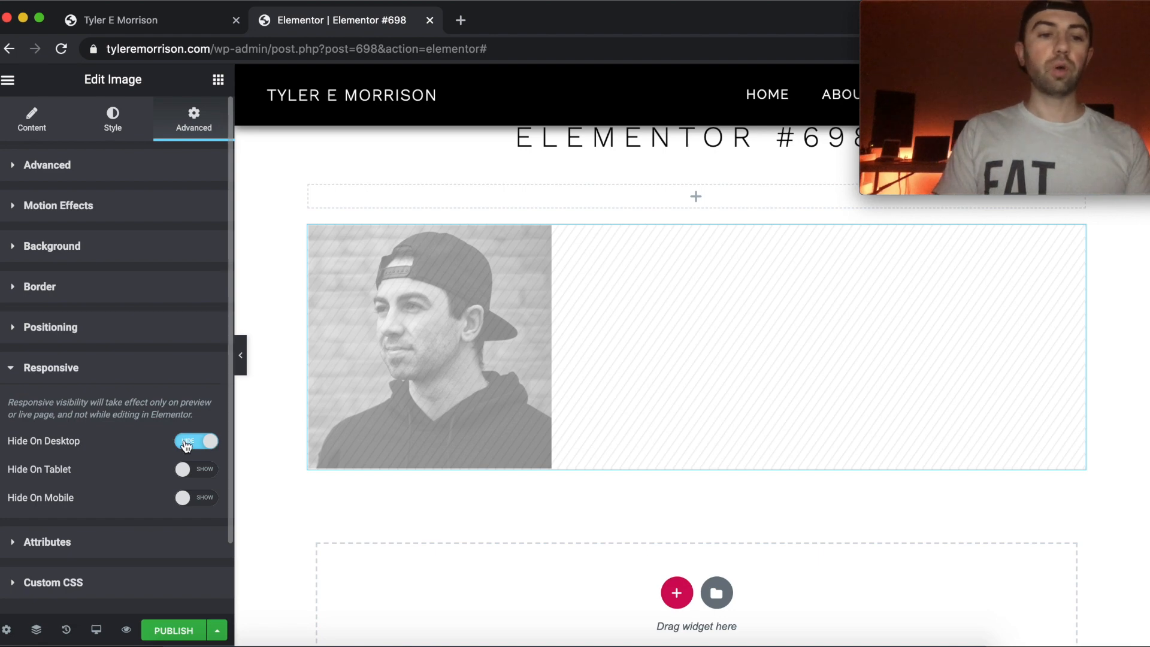
left_click(187, 441)
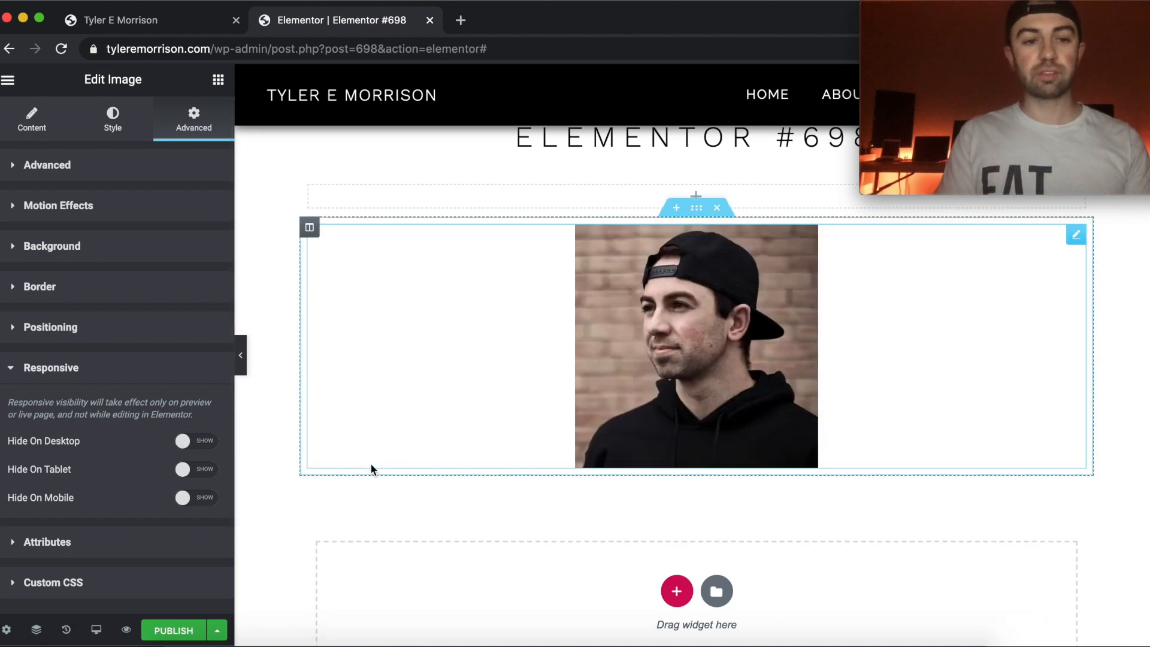
Hide the image on tablet and mobile, and publish the page.
left_click(183, 470)
left_click(185, 498)
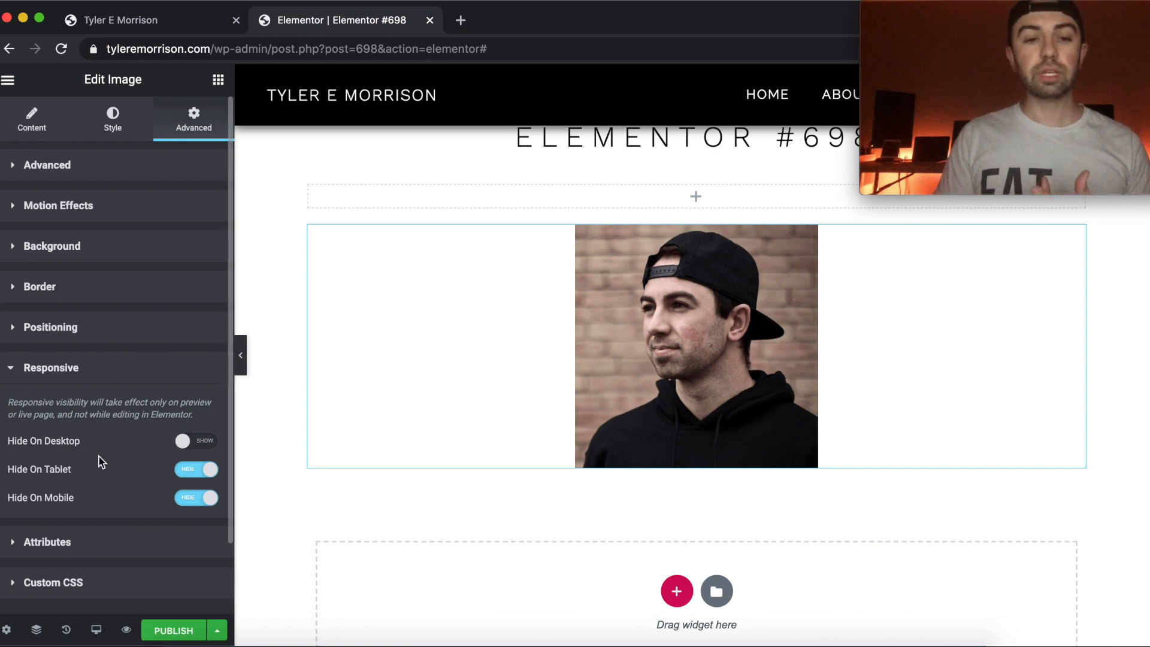
left_click(179, 633)
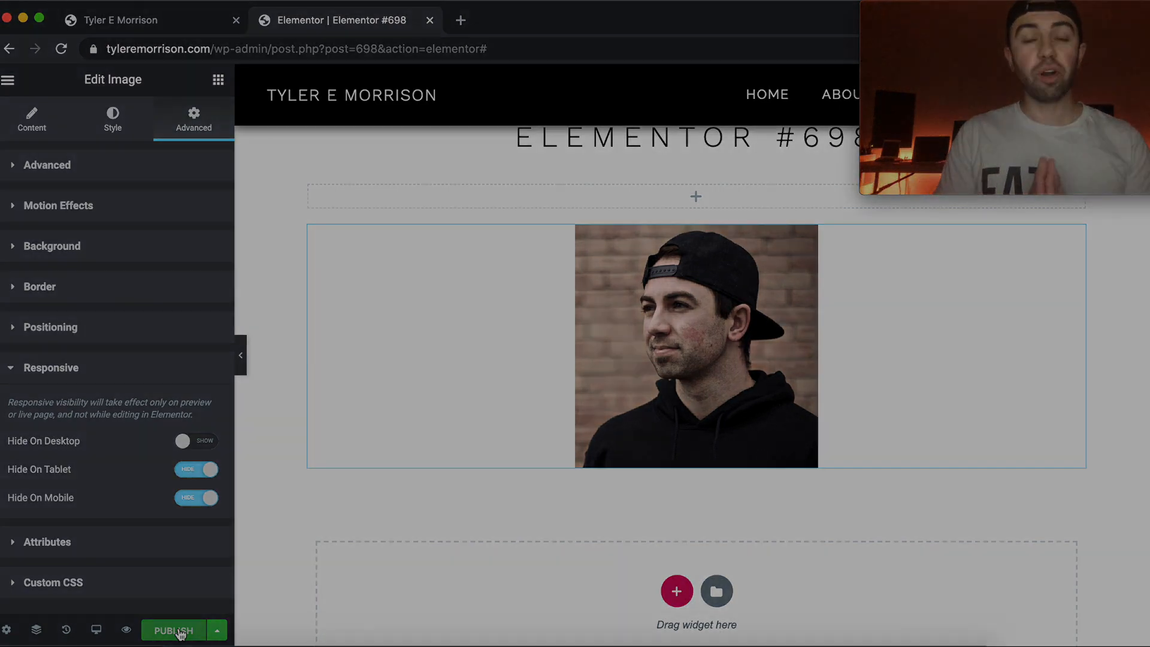